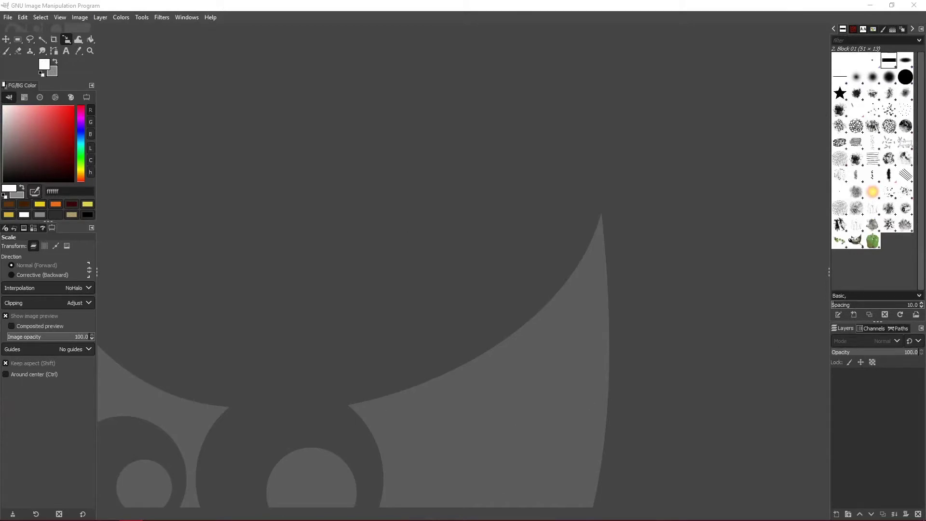
- Minimize GIMP and download the RGB template icon pack RAR linked in the video description
left_click(870, 5)
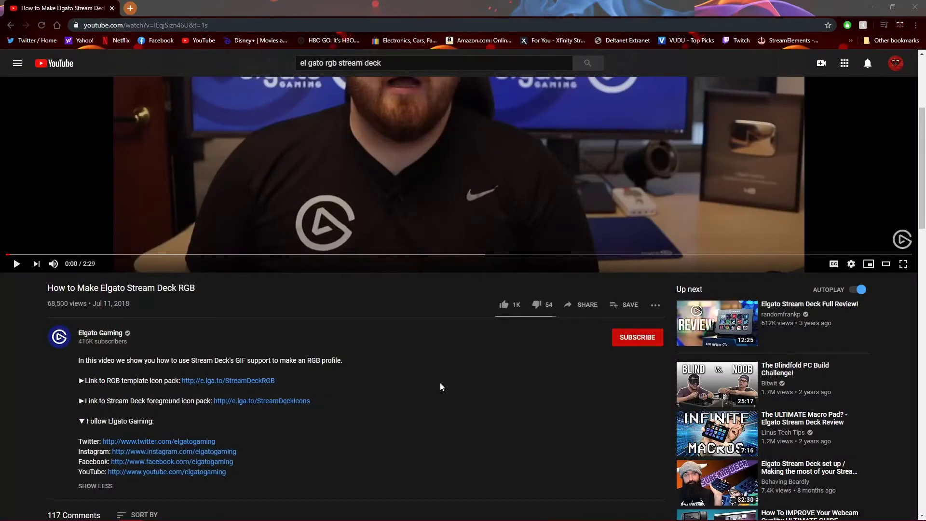
scroll(451, 371, "up", 4)
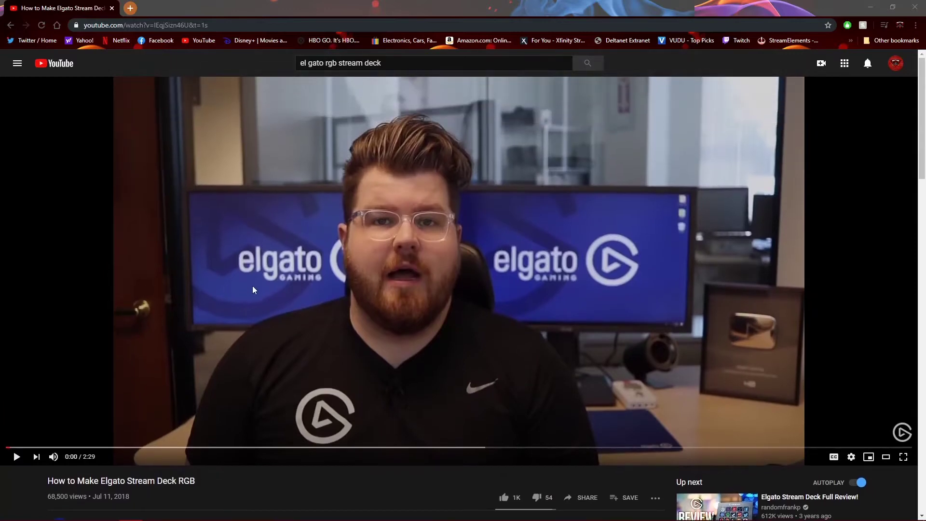
scroll(334, 324, "down", 3)
scroll(334, 323, "up", 3)
scroll(193, 372, "down", 2)
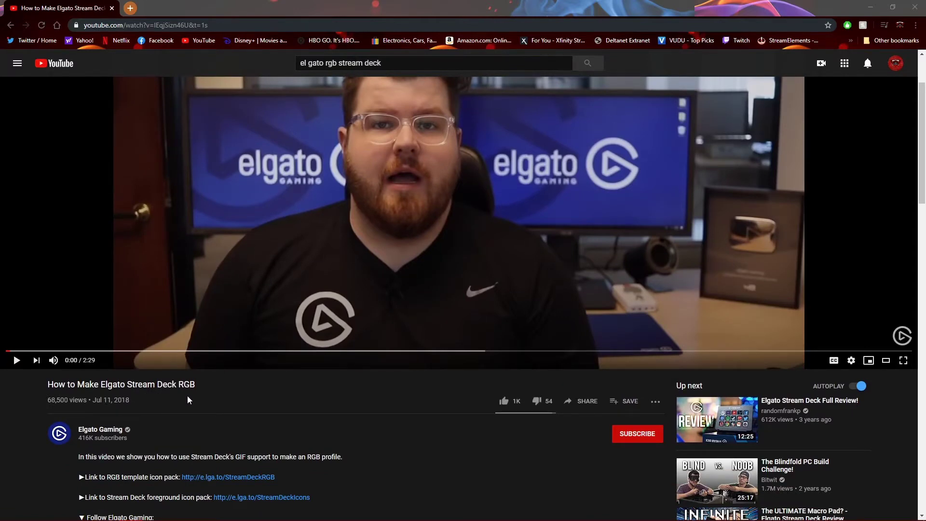
scroll(188, 400, "down", 1)
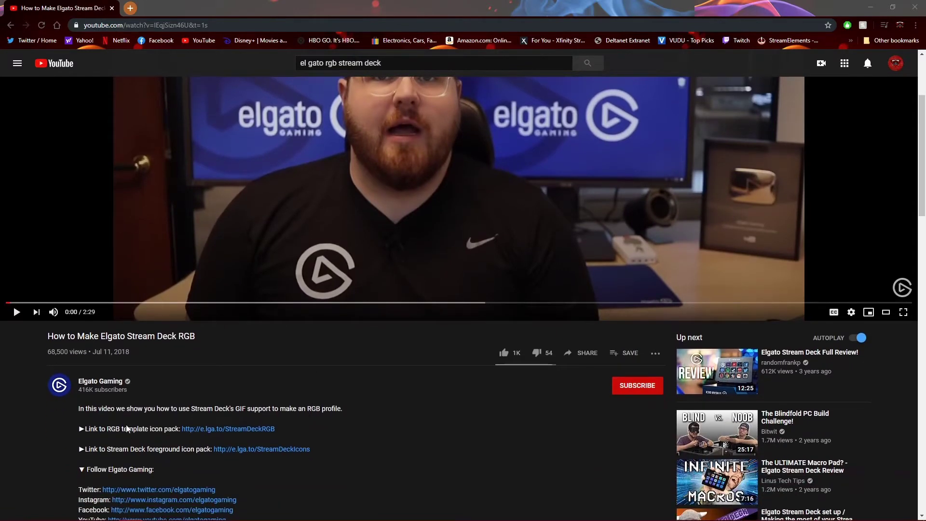
left_click(237, 429)
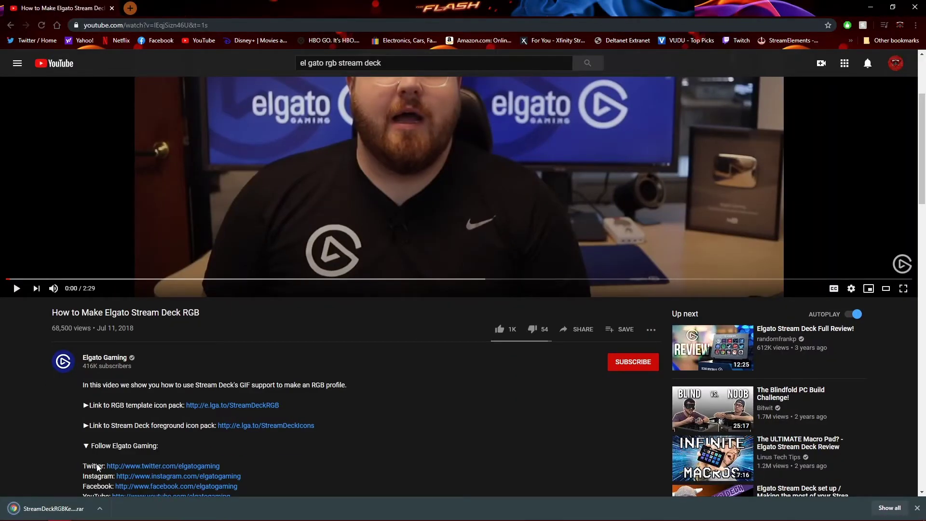
- Show the StreamDeckRGBKeys (2) archive in Downloads and choose WinRAR's Extract files option
right_click(49, 510)
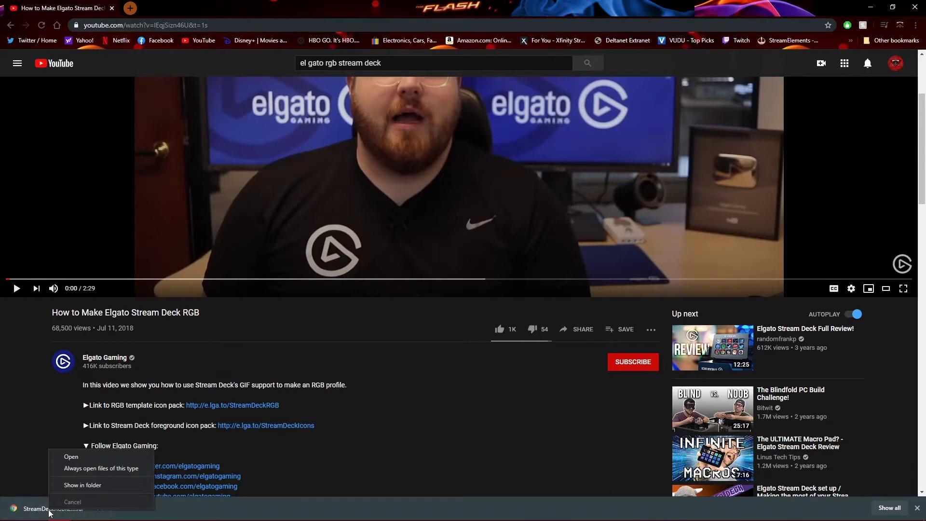
left_click(88, 488)
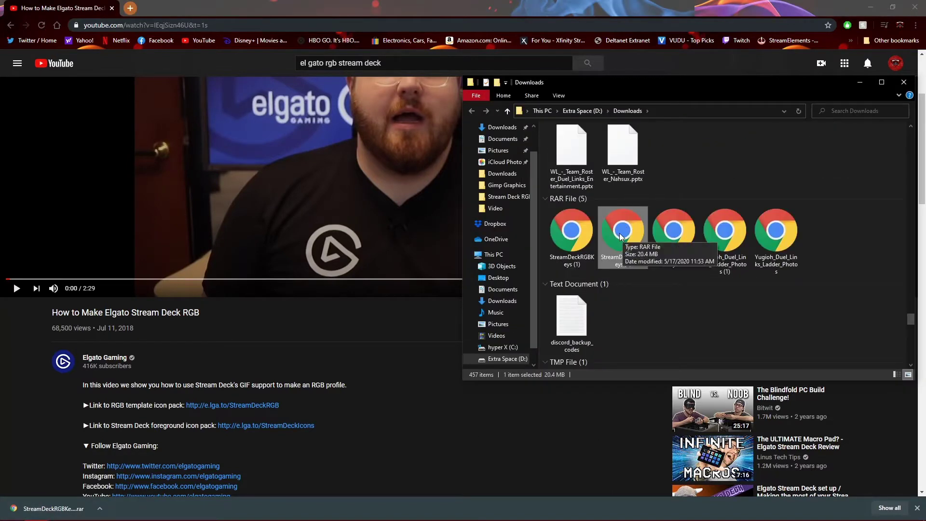
right_click(621, 236)
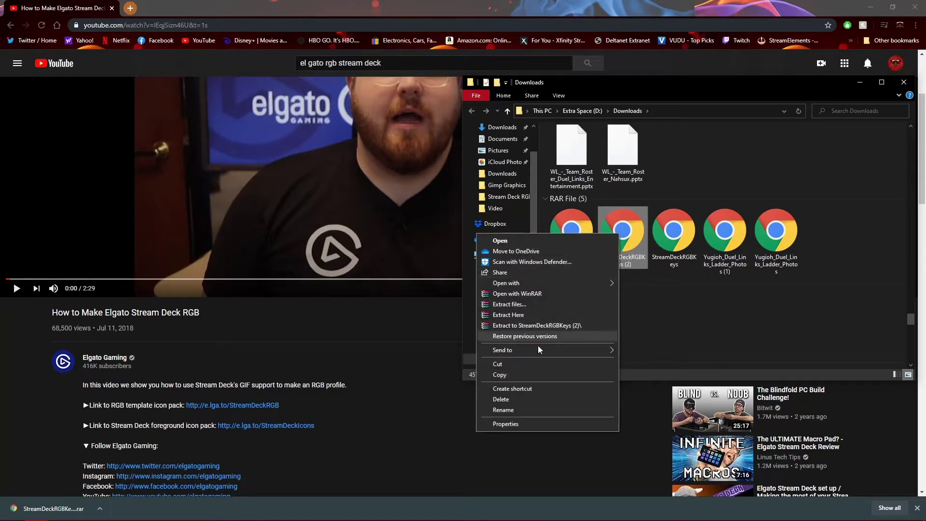
left_click(515, 304)
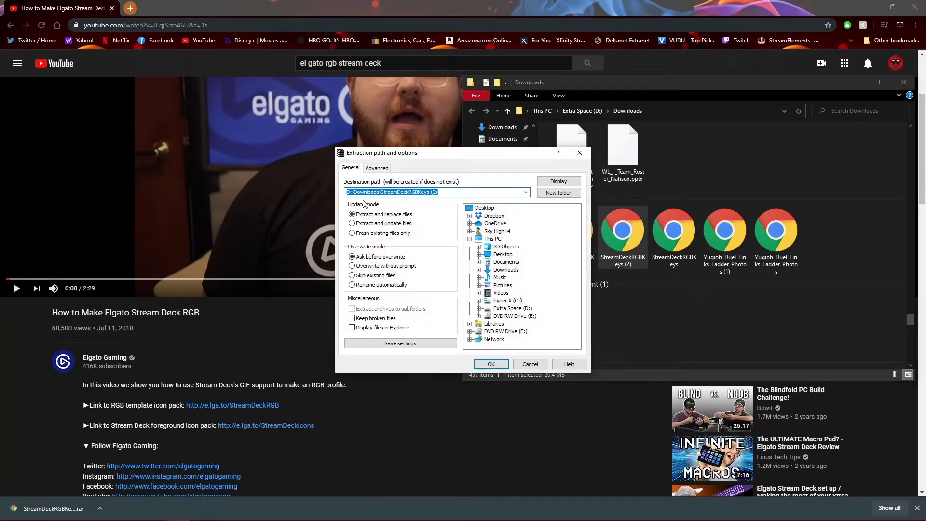
- Extract the archive into the StreamDeckRGBKeys (2) folder
left_click(499, 368)
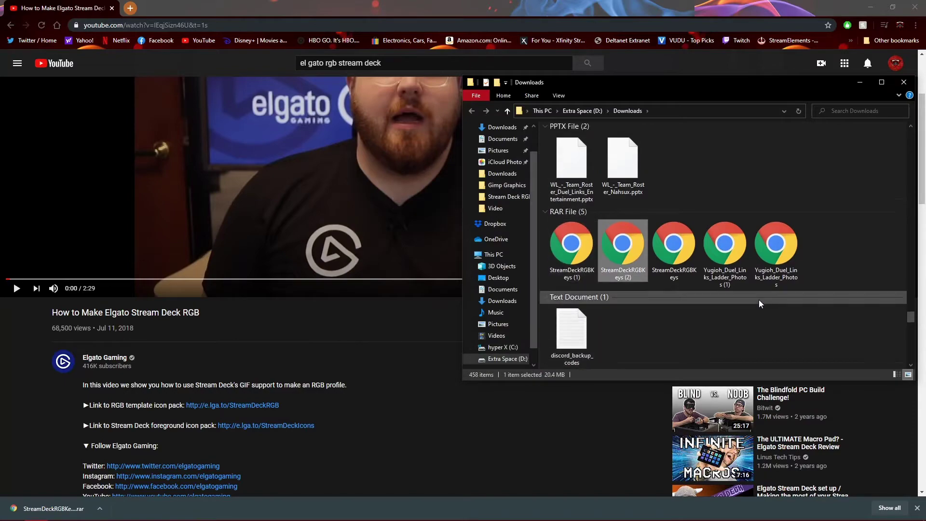
scroll(759, 301, "up", 20)
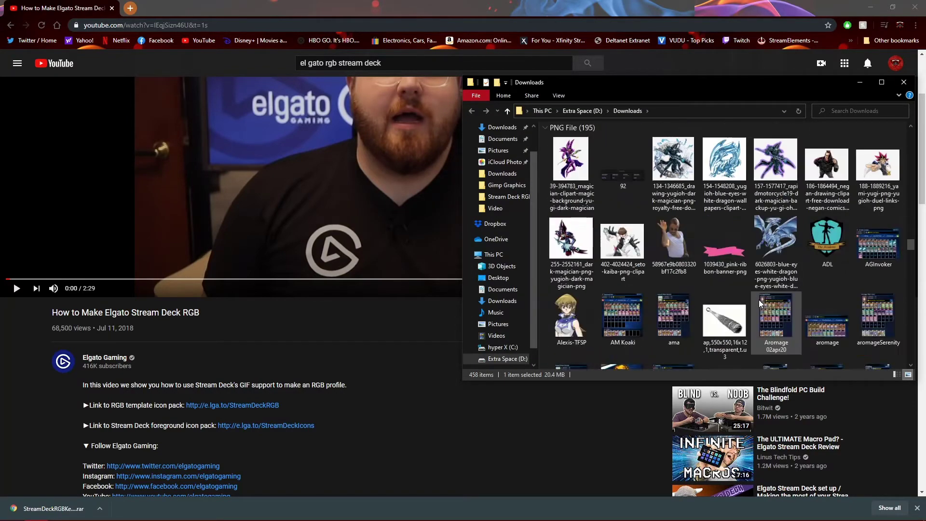
scroll(759, 299, "up", 20)
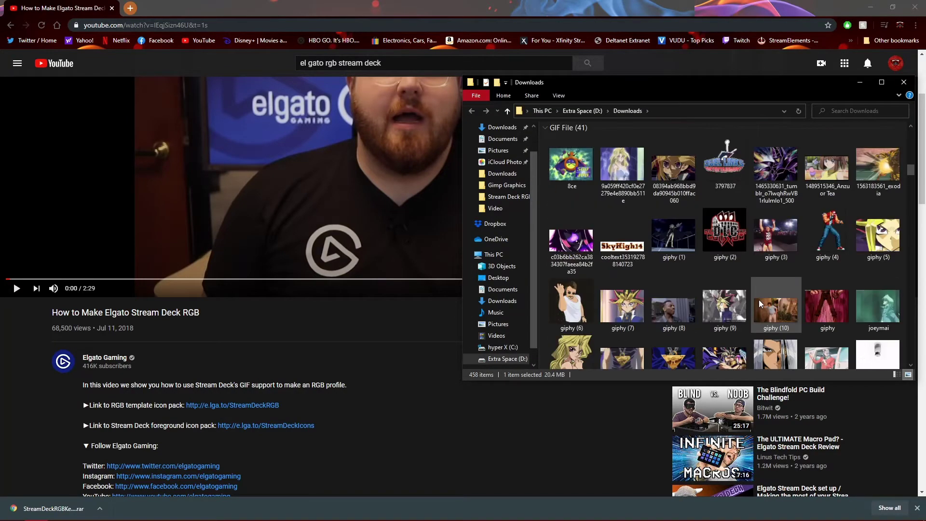
scroll(759, 300, "up", 10)
scroll(760, 300, "down", 5)
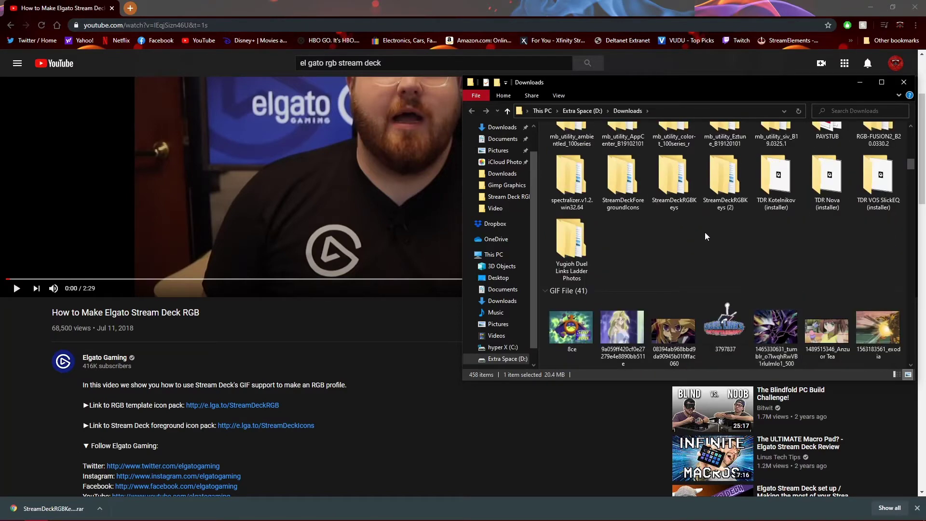
- Open StreamDeckRGBKeys > Stream Deck RGB Keys, centre the window, and minimize Chrome
left_click(674, 182)
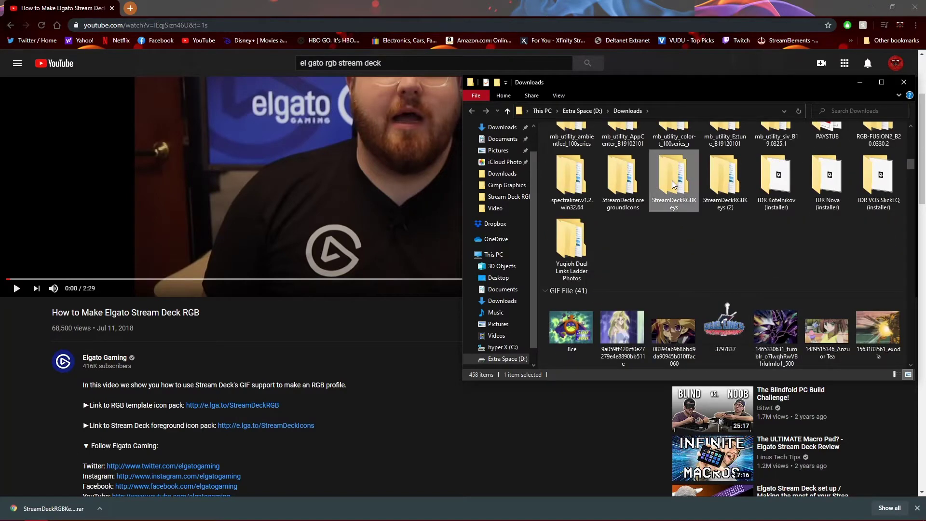
double_click(673, 184)
double_click(585, 140)
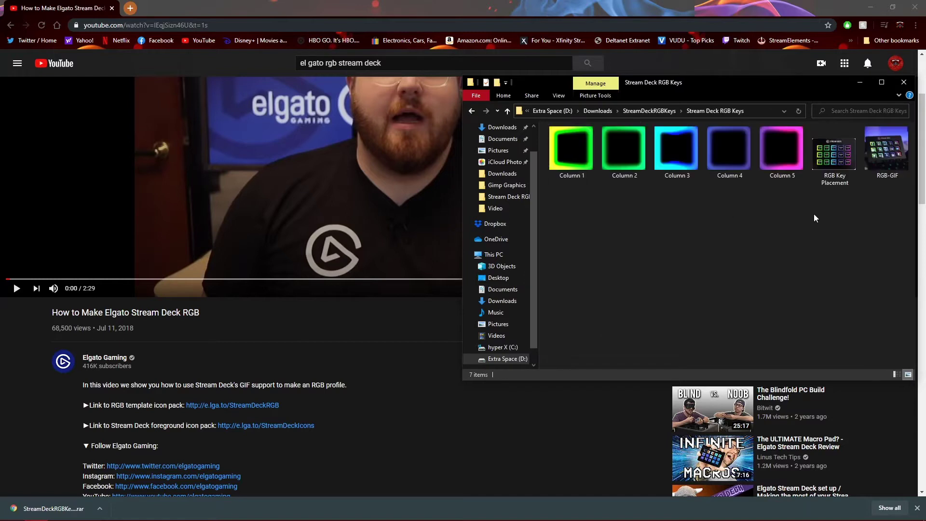
left_click(729, 149)
left_click_drag(746, 88, 568, 144)
scroll(303, 360, "down", 1)
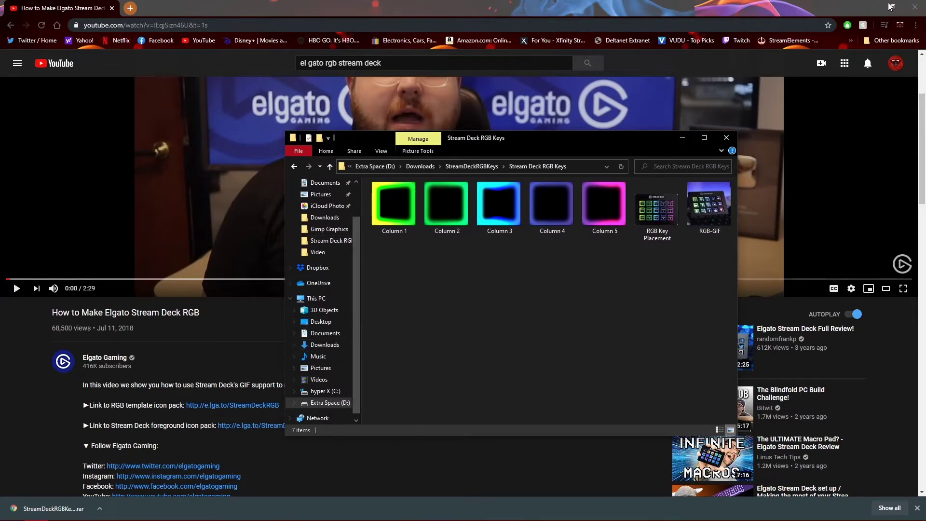
left_click(867, 7)
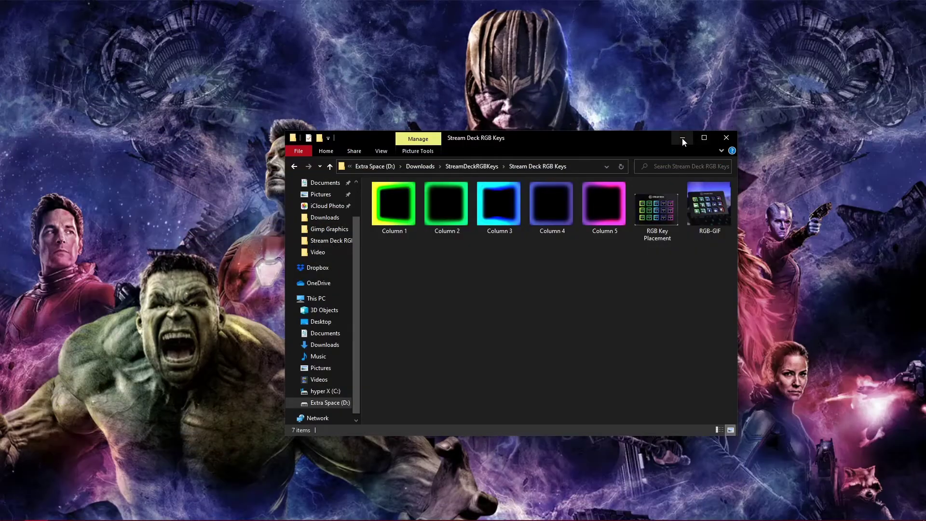
- Restore GIMP and the Stream Deck RGB Keys folder window, moving the folder window up-left
left_click(682, 140)
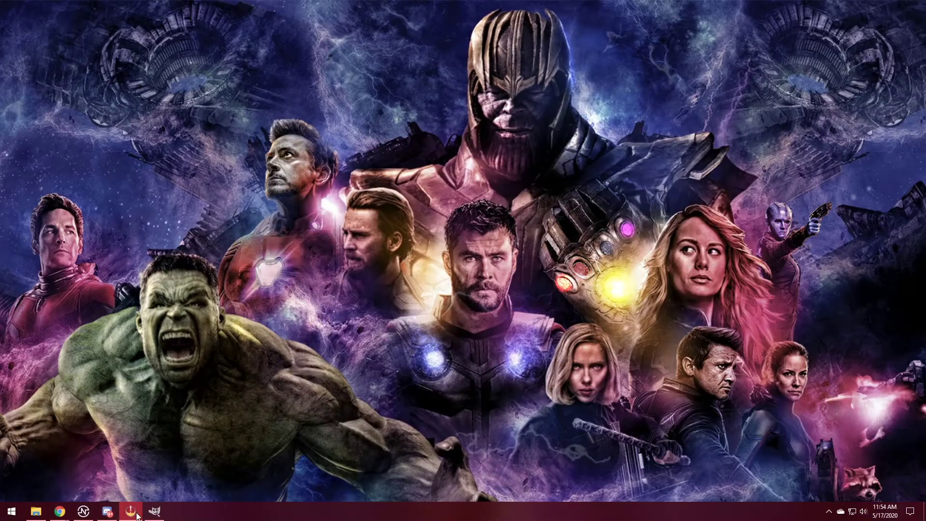
left_click(154, 511)
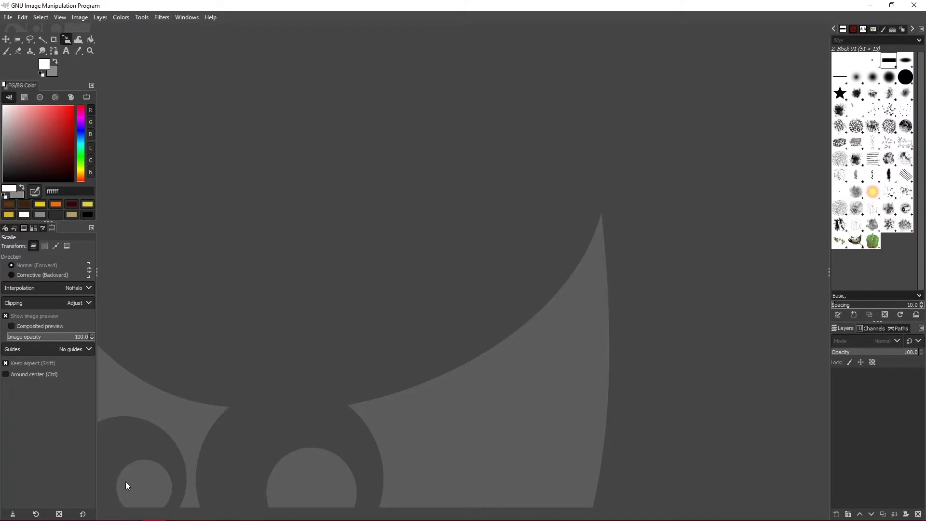
left_click(35, 511)
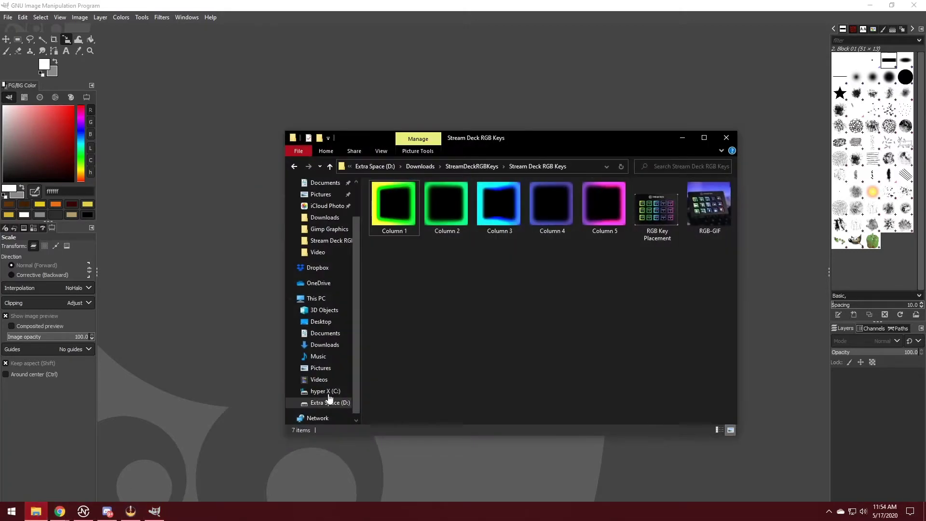
left_click_drag(598, 140, 540, 102)
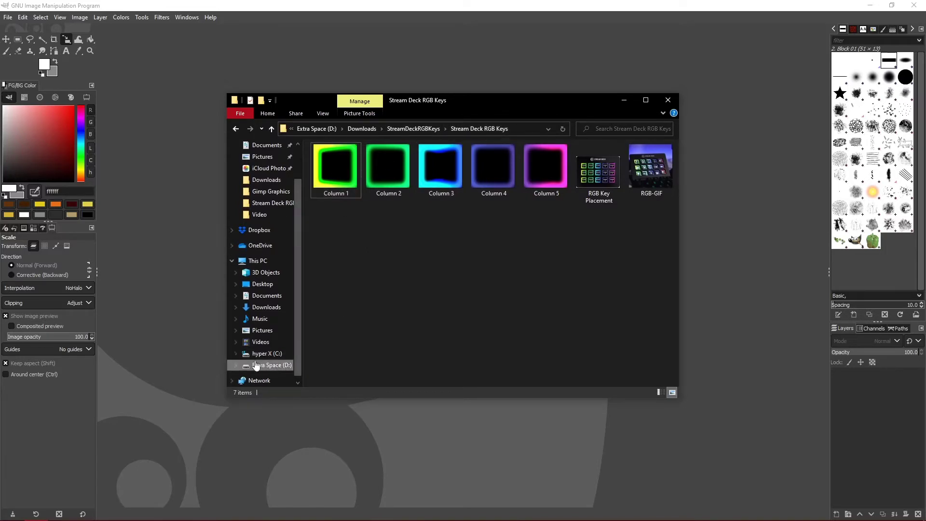
- Open Downloads from Extra Space (D:) in a new window and place the windows side by side
left_click(271, 366)
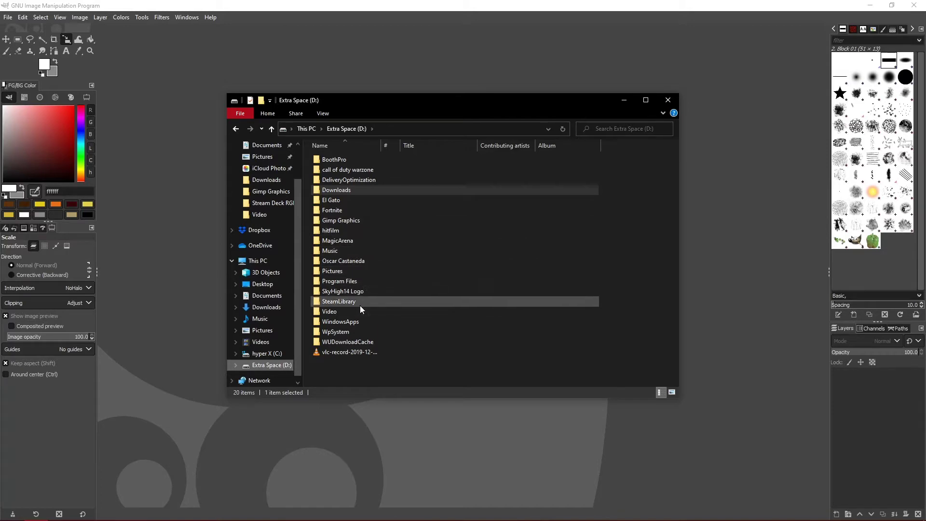
double_click(355, 190)
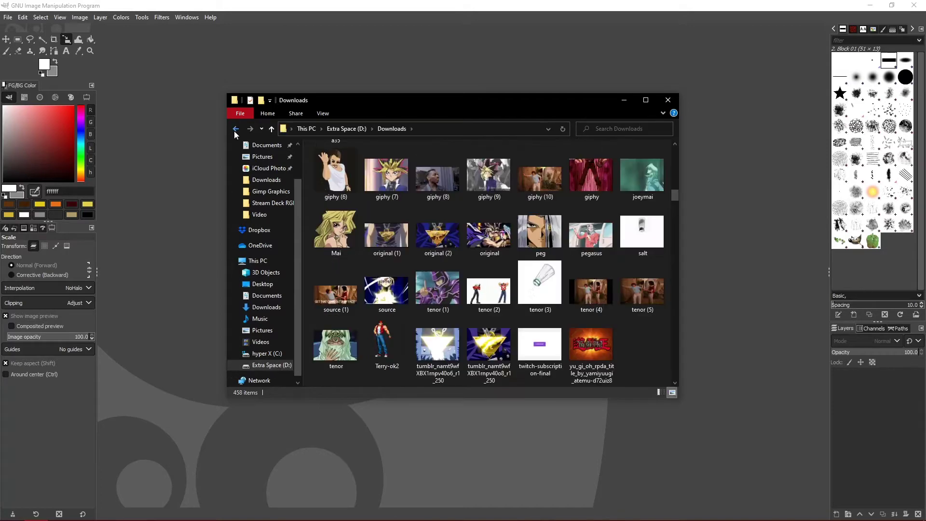
key("alt+Left")
right_click(334, 190)
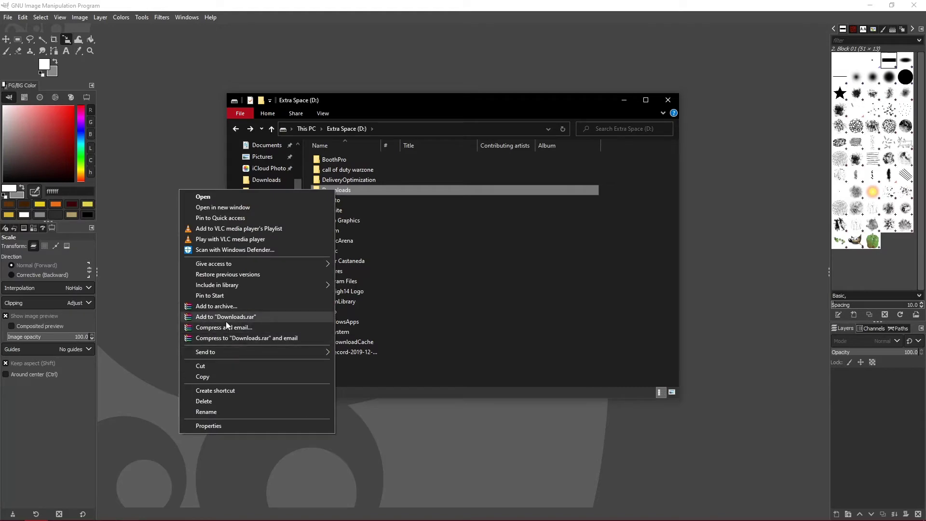
left_click(239, 208)
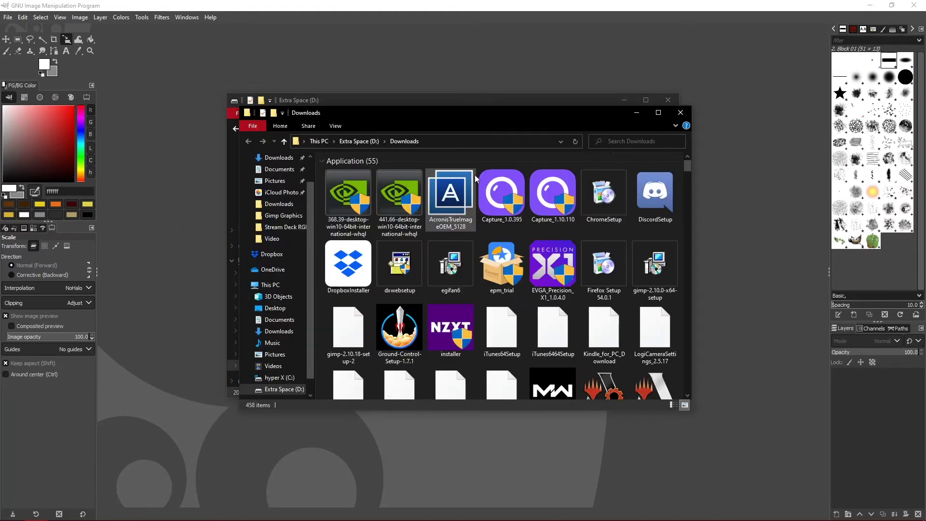
left_click_drag(520, 112, 672, 104)
left_click_drag(374, 97, 255, 98)
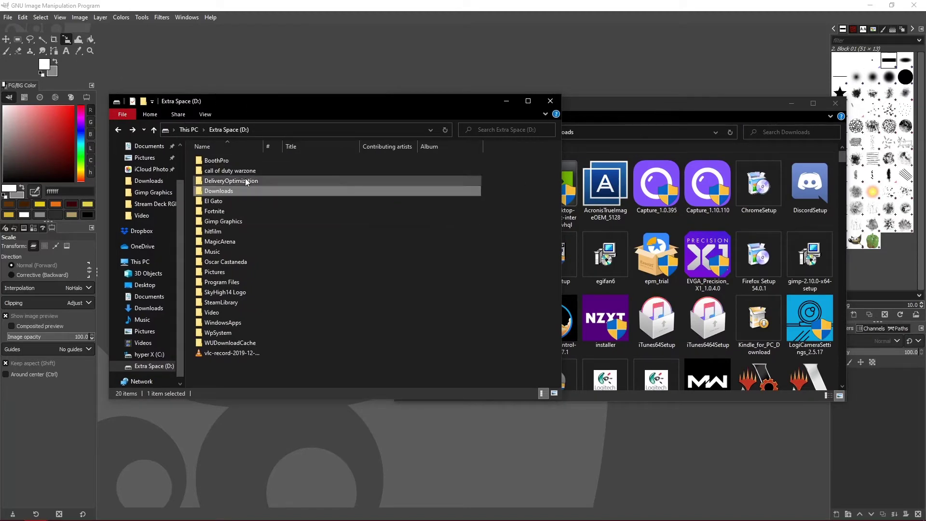
- Navigate the left window to StreamDeckRGBKeys (2) > Stream Deck RGB Keys and move it up-left
double_click(218, 192)
scroll(322, 286, "down", 8)
scroll(337, 287, "up", 3)
scroll(360, 305, "down", 6)
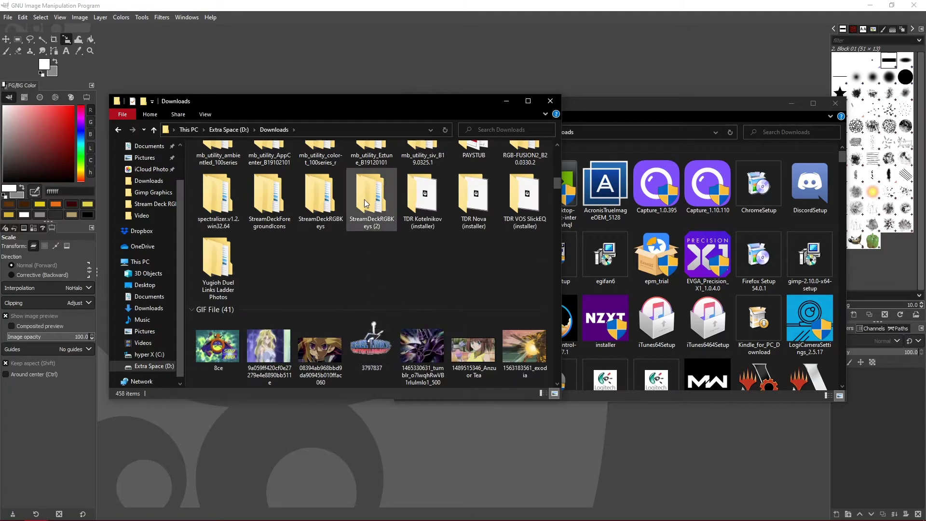
double_click(364, 199)
double_click(244, 159)
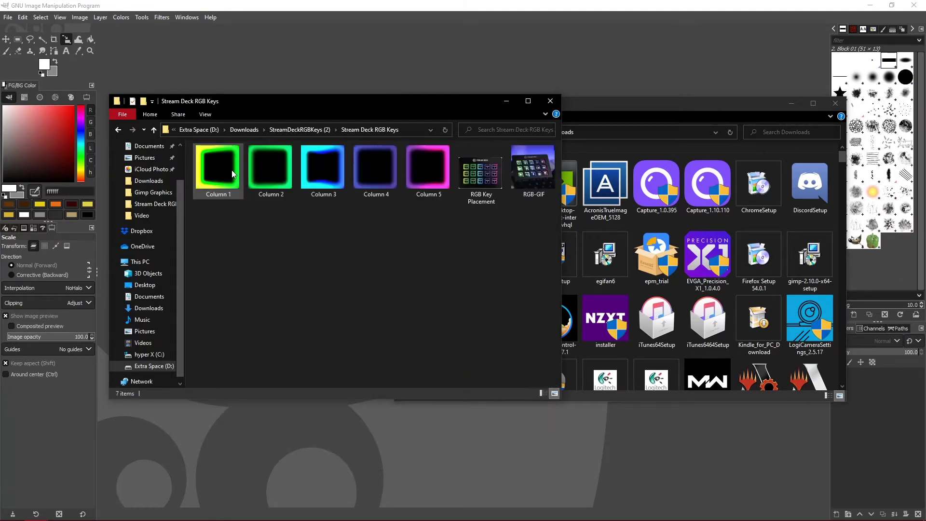
left_click_drag(401, 106, 306, 40)
- Open the red OBS logo image streamdeck_key (12) from Downloads in GIMP
left_click_drag(560, 105, 629, 44)
scroll(678, 248, "down", 10)
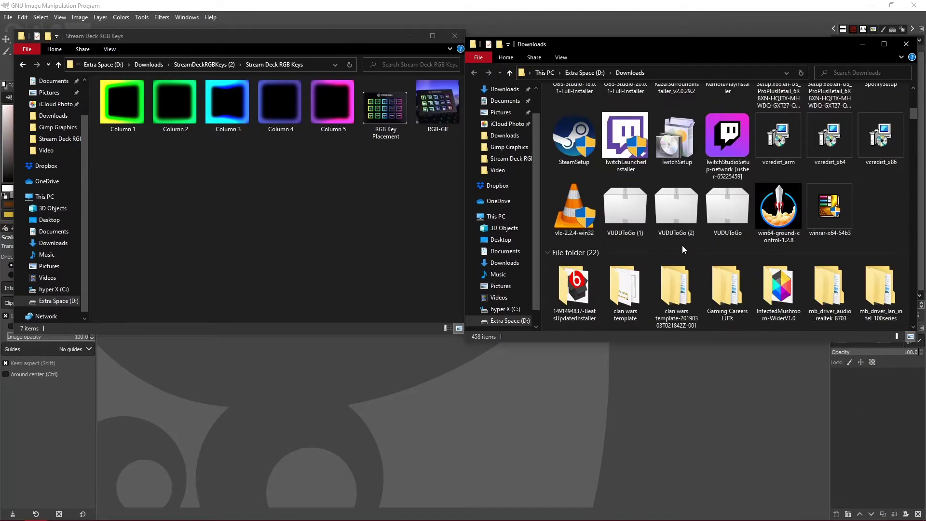
scroll(635, 234, "down", 15)
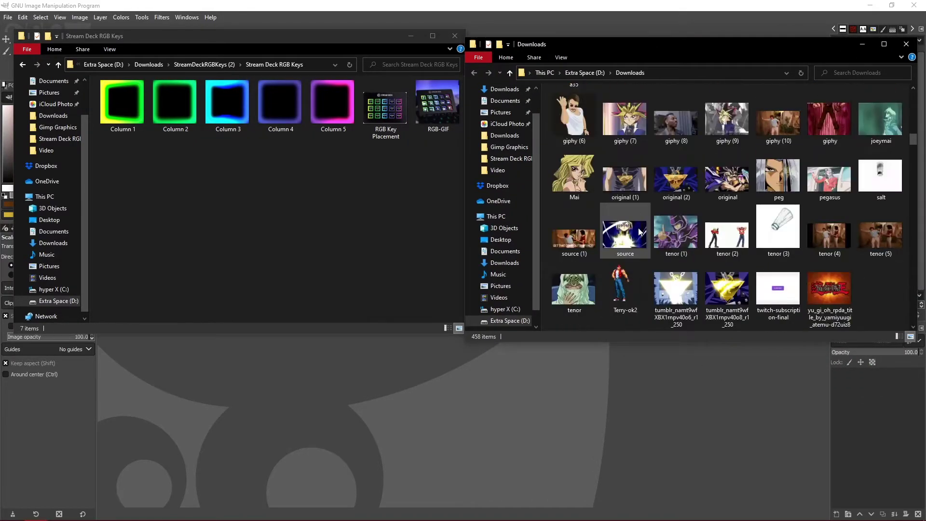
scroll(674, 243, "down", 15)
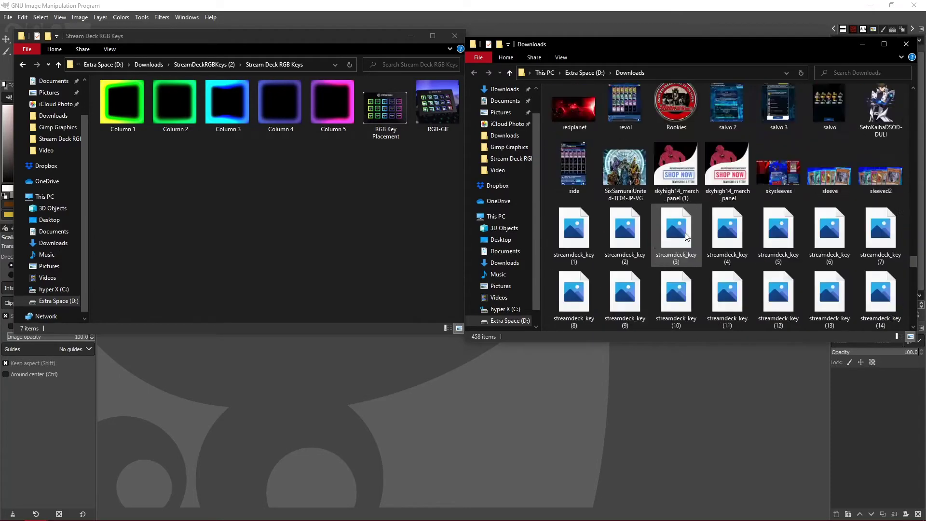
scroll(705, 230, "down", 2)
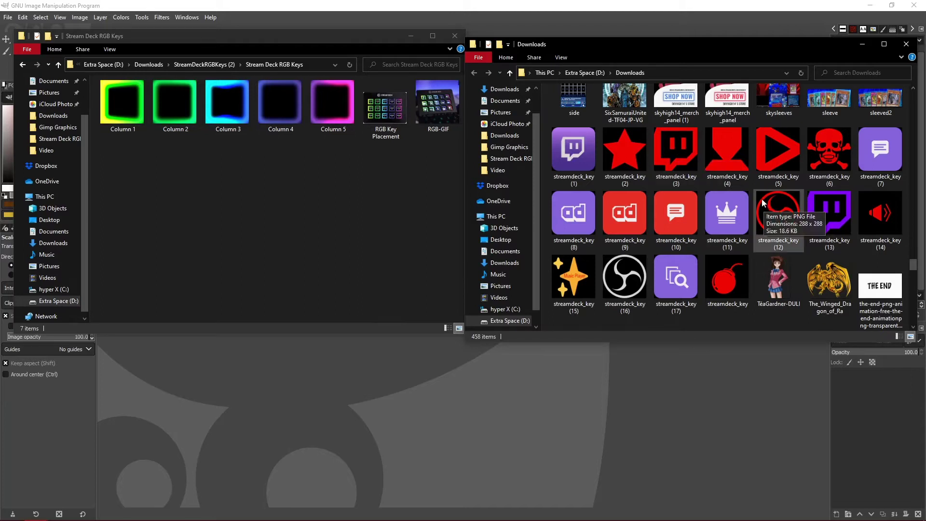
left_click_drag(763, 201, 519, 410)
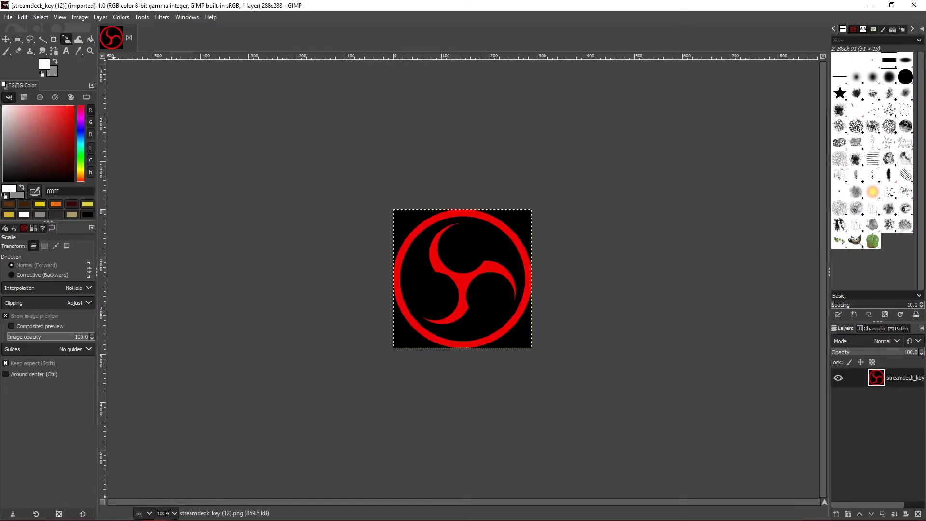
- Drop the Column 1 glow frames into GIMP as layers above the OBS logo, giving 72 layers
mouse_move(35, 510)
left_click(45, 482)
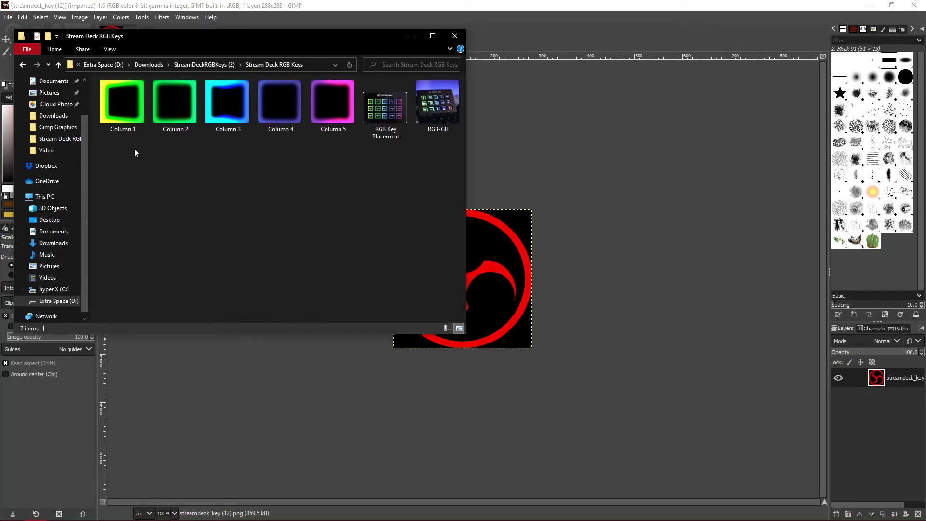
left_click_drag(120, 97, 551, 286)
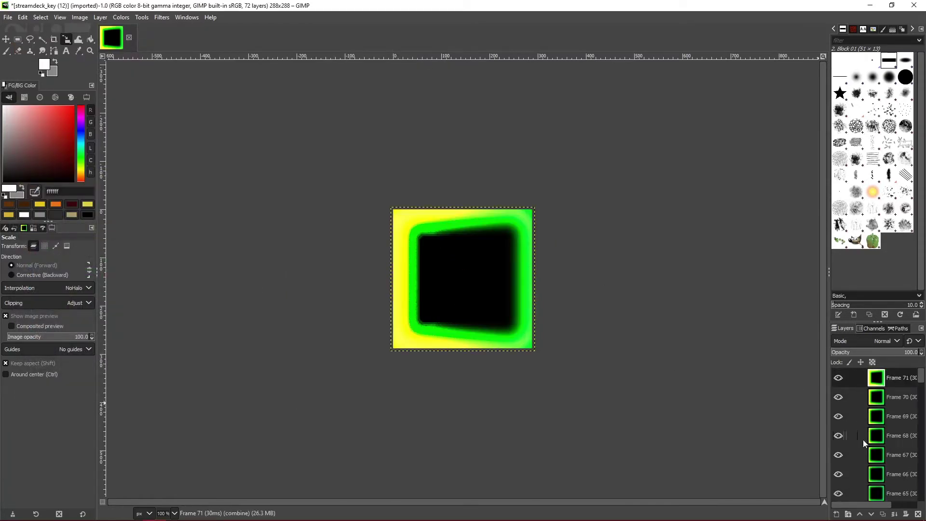
scroll(867, 425, "down", 10)
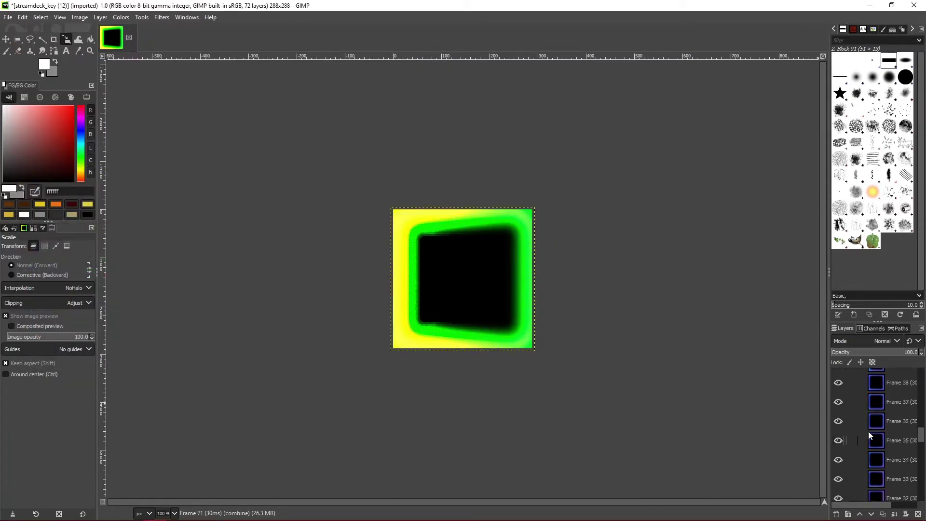
scroll(868, 432, "down", 8)
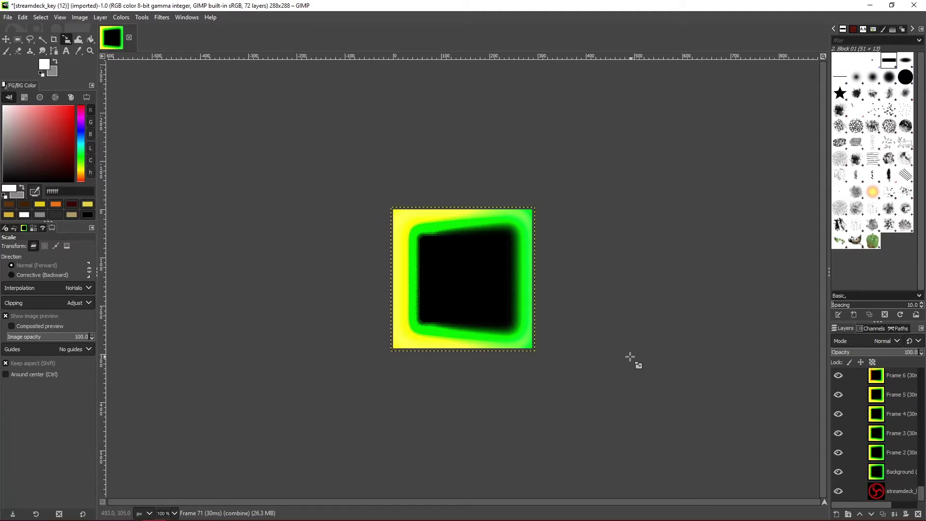
- Link all layers, use Fit Canvas to Layers to make the image 299×299, then unlink the frames
left_click(6, 40)
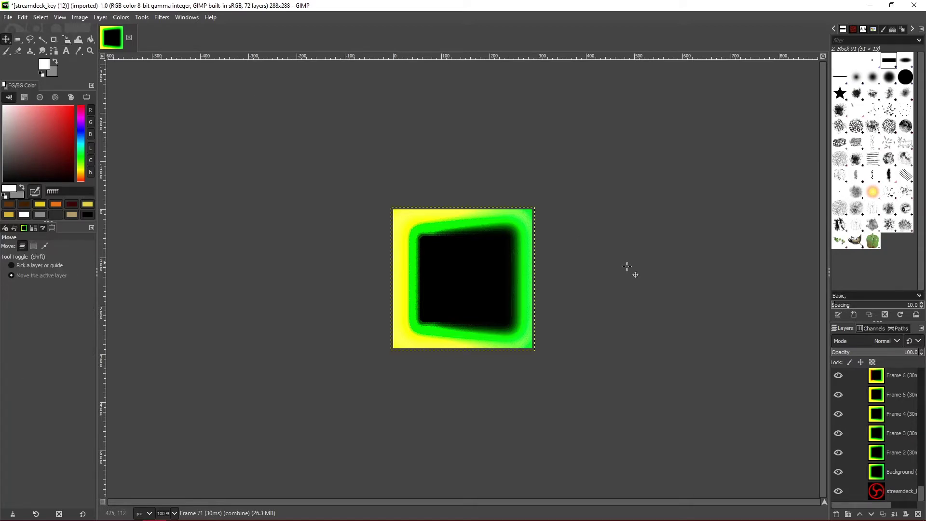
left_click(852, 491, "shift")
scroll(858, 448, "up", 5)
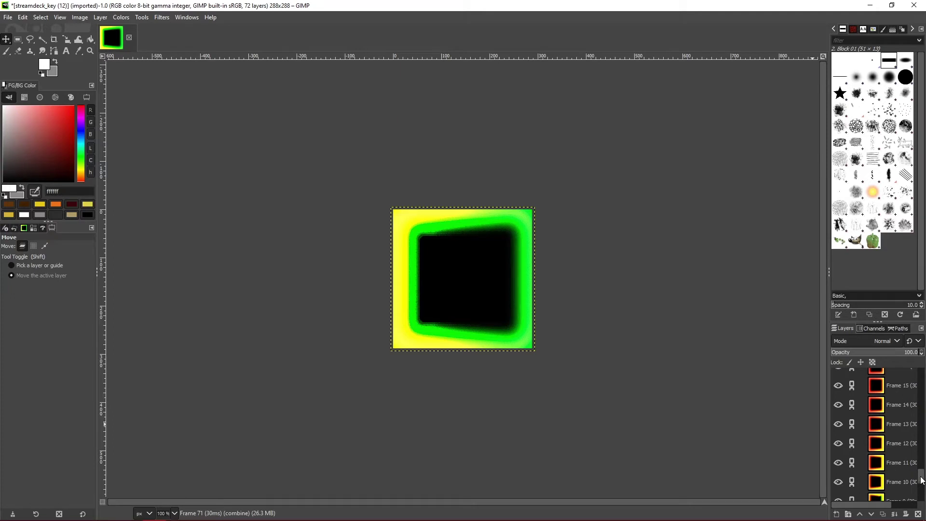
left_click_drag(921, 478, 924, 510)
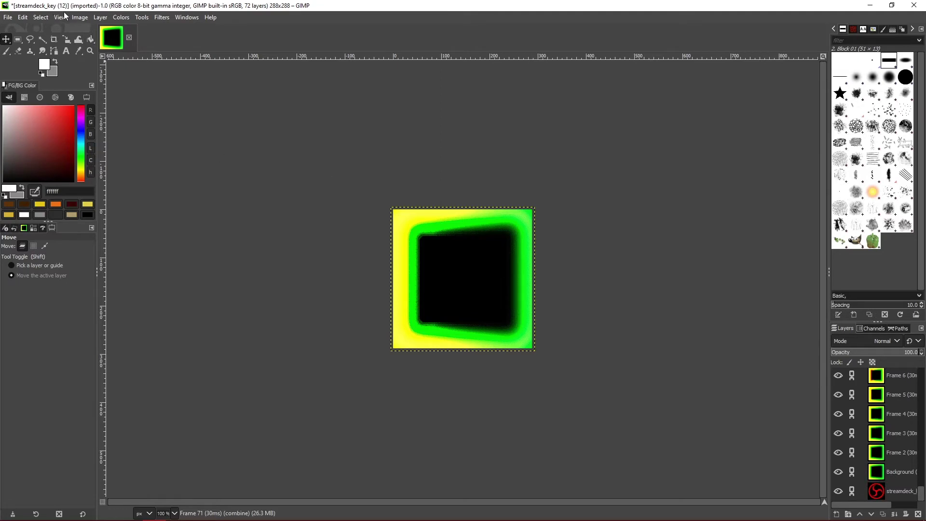
left_click(80, 19)
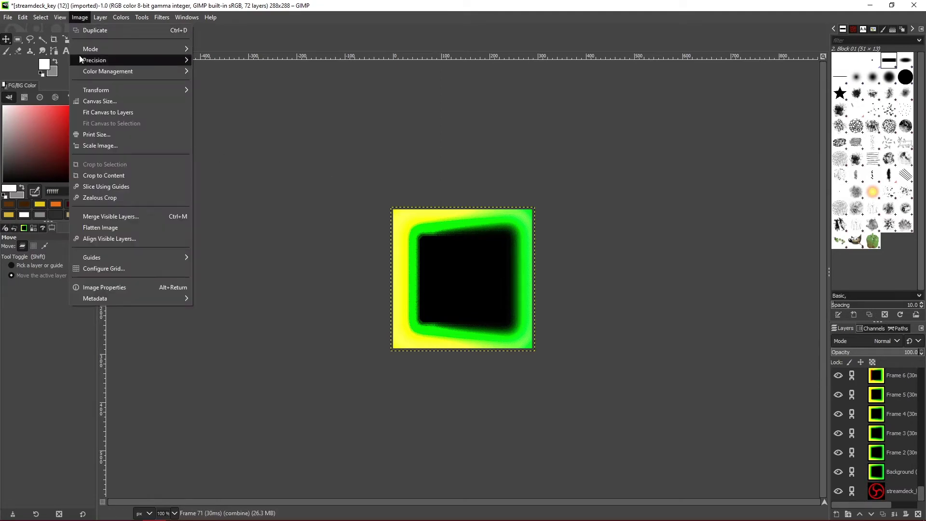
left_click(109, 113)
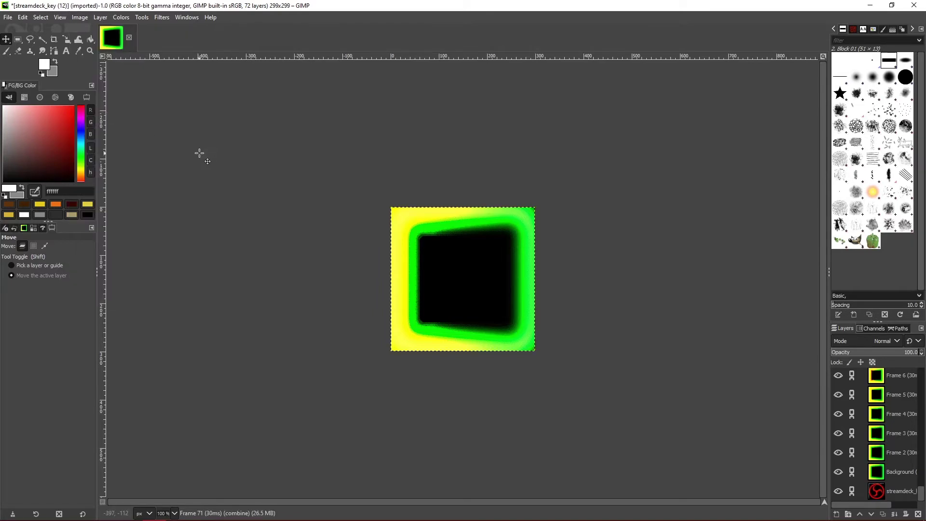
left_click(852, 491, "shift")
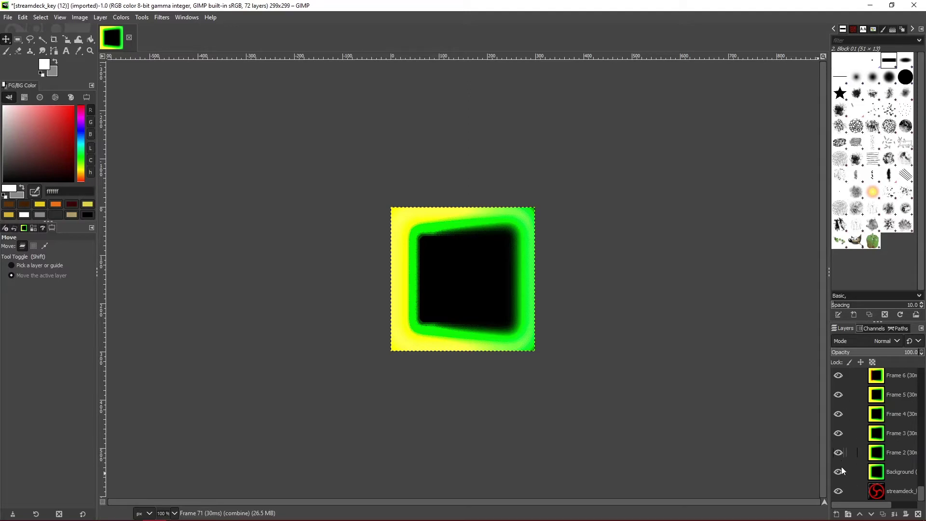
- Scale the streamdeck logo layer to 202×202 and position it inside the glow frame
right_click(66, 41)
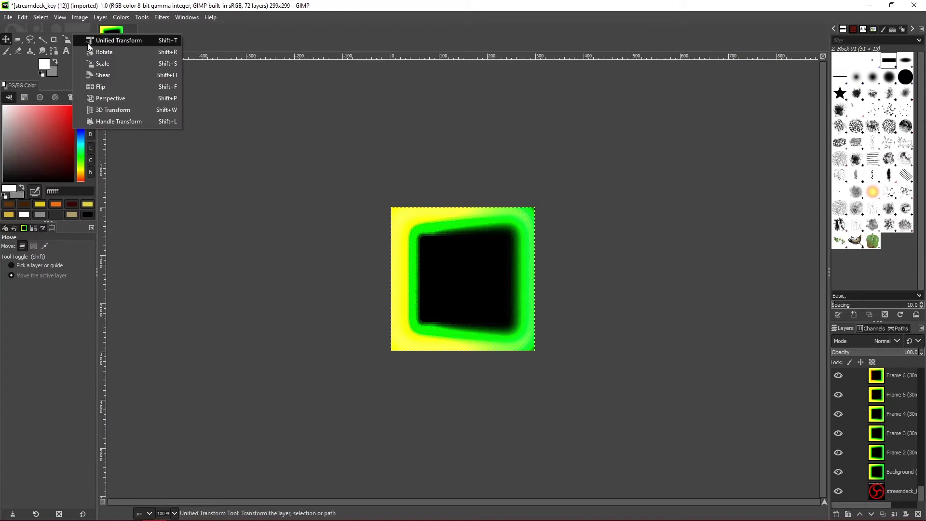
left_click(119, 62)
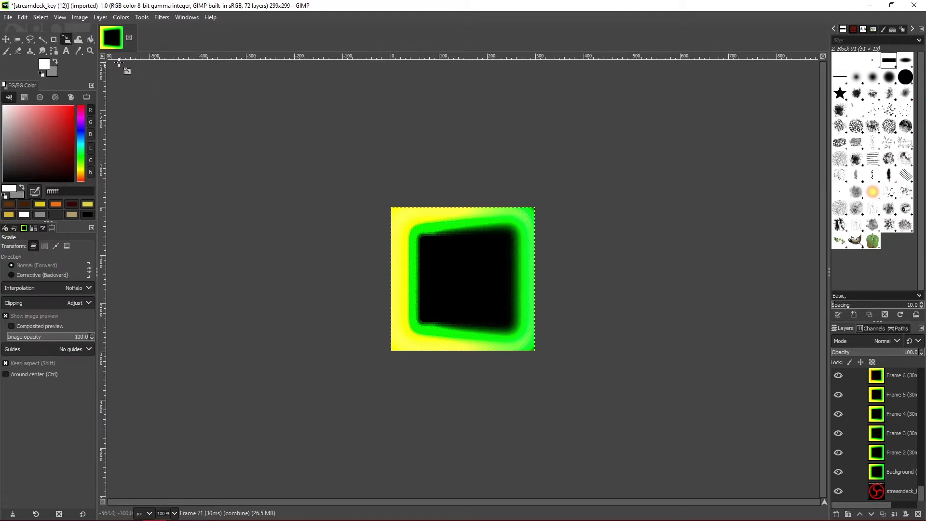
left_click(903, 492)
left_click(479, 278)
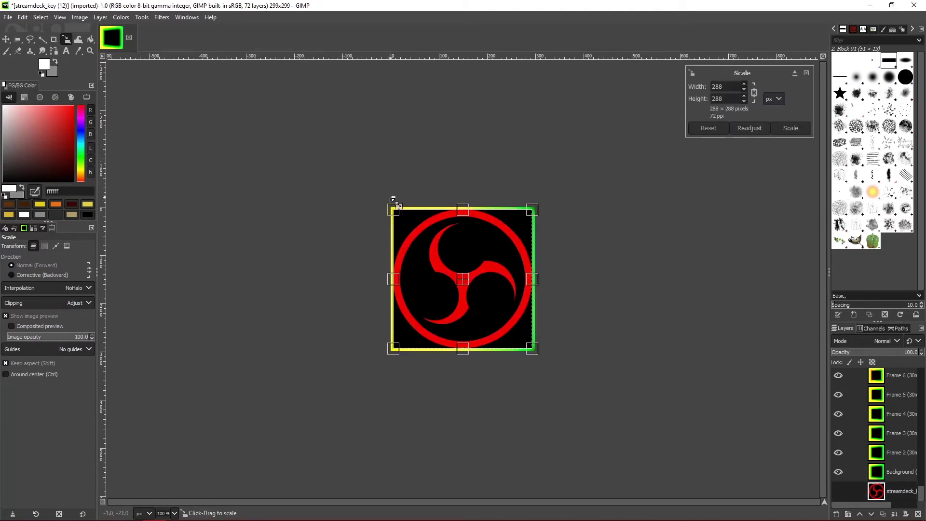
left_click_drag(393, 202, 441, 256)
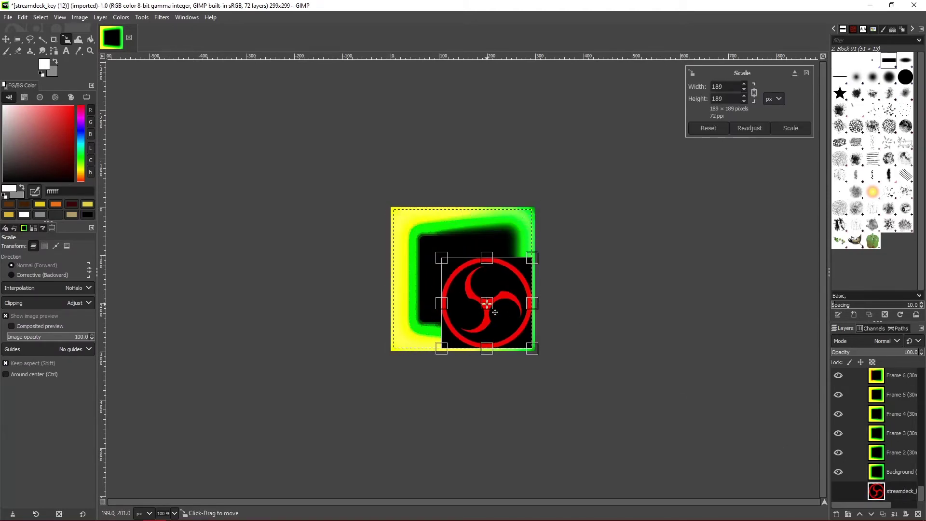
left_click_drag(494, 310, 472, 287)
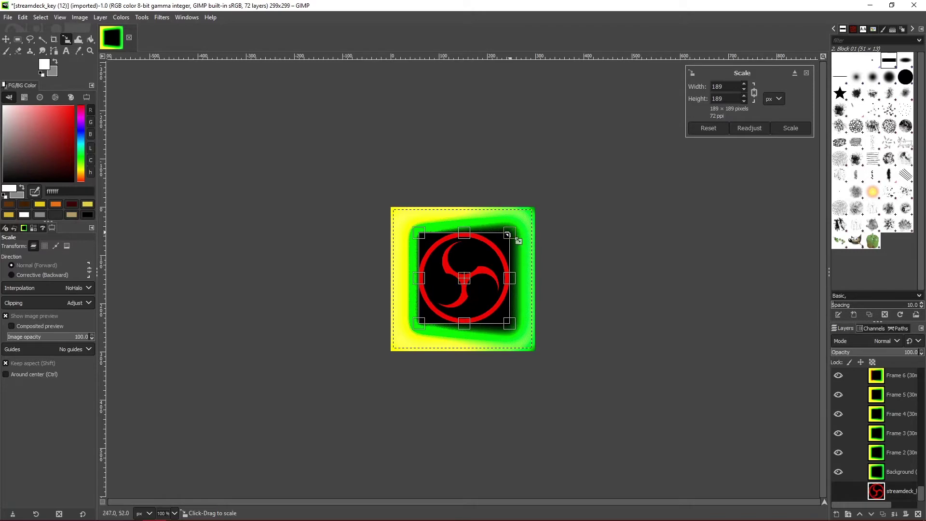
mouse_move(512, 237)
left_mouse_down()
mouse_move(519, 230)
mouse_move(515, 235)
left_mouse_up()
left_click_drag(465, 322, 465, 326)
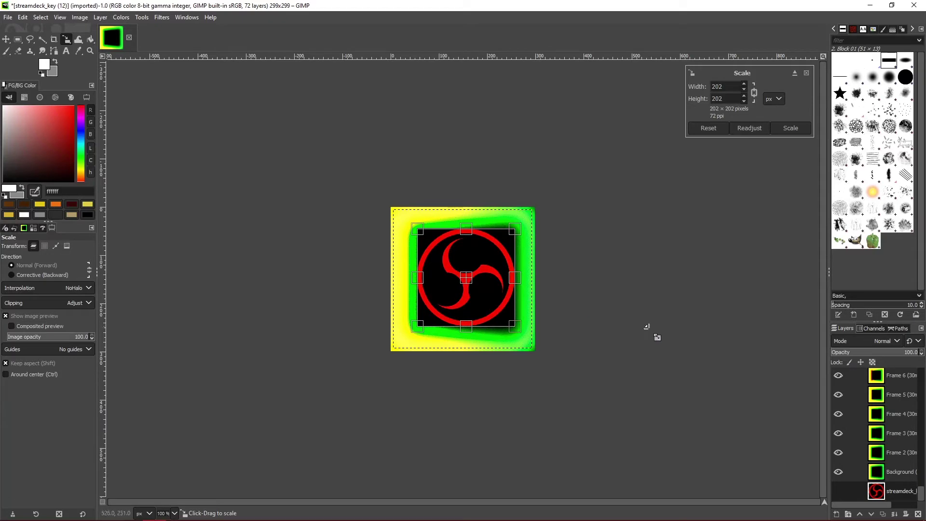
left_click(794, 129)
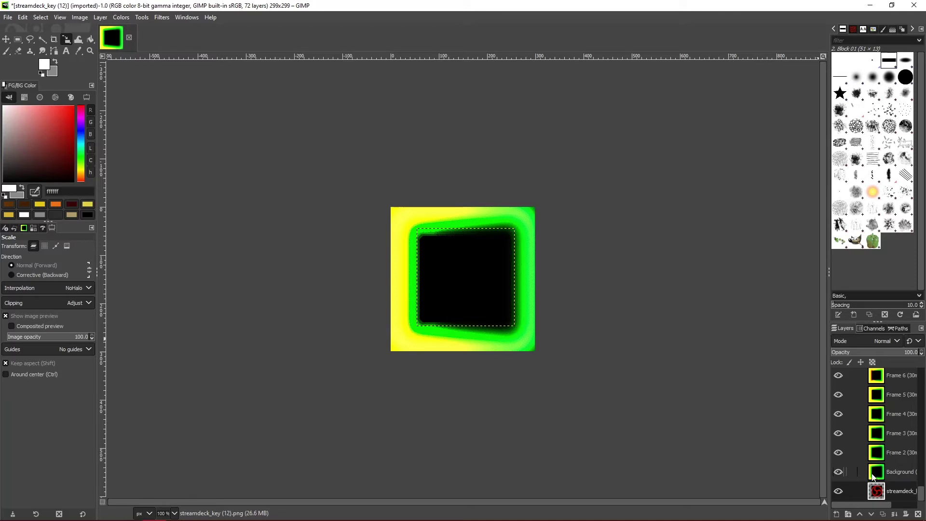
- Apply Layer to Image Size to the streamdeck logo layer and the Frame 2 layer
right_click(896, 491)
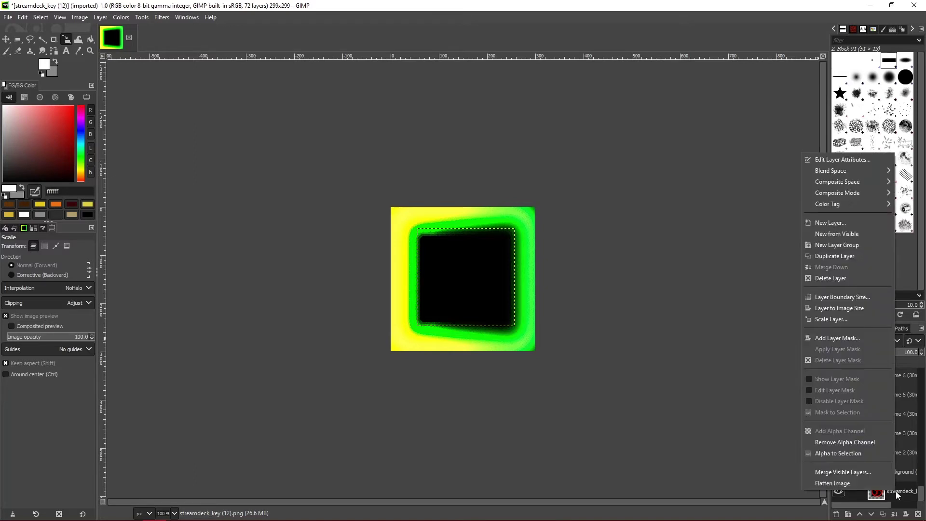
left_click(840, 308)
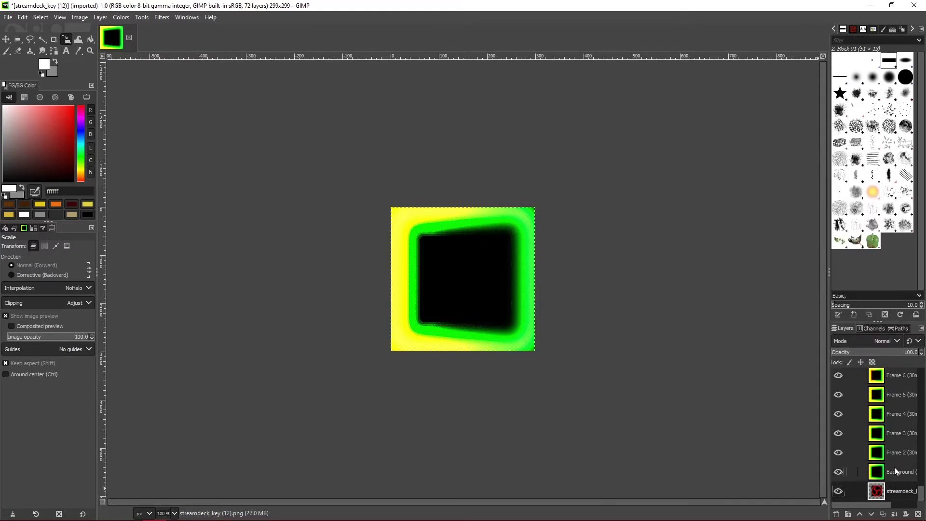
right_click(895, 453)
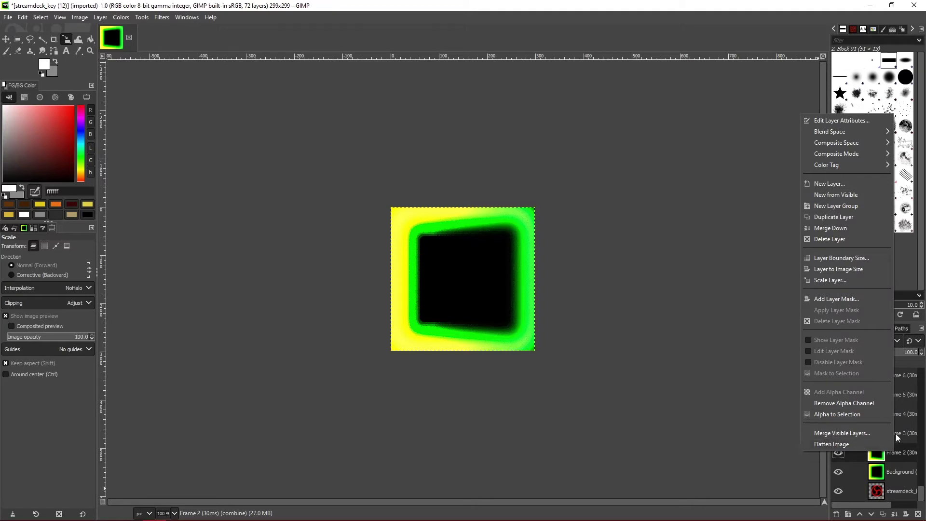
left_click(827, 269)
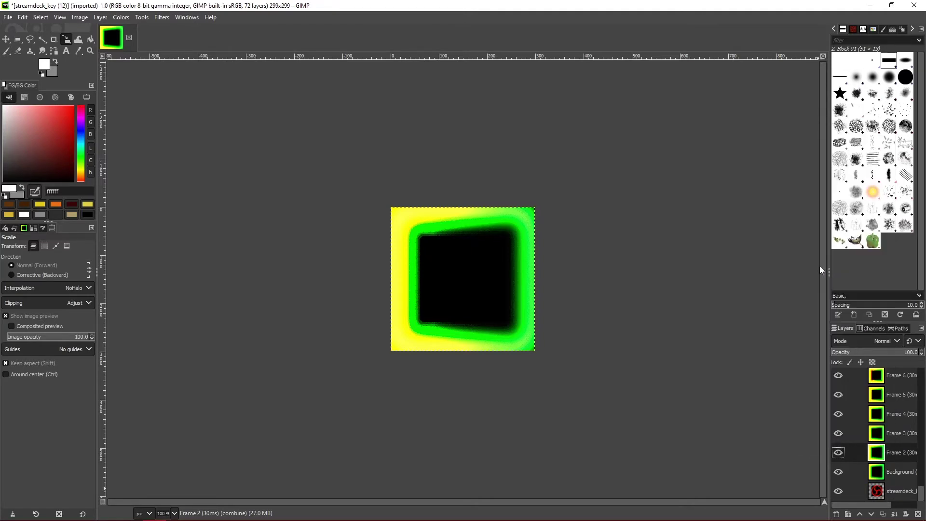
- Run Filters > Animation > Blend with Looped unchecked, producing a 141-frame image
left_click(155, 19)
mouse_move(241, 219)
left_click(312, 215)
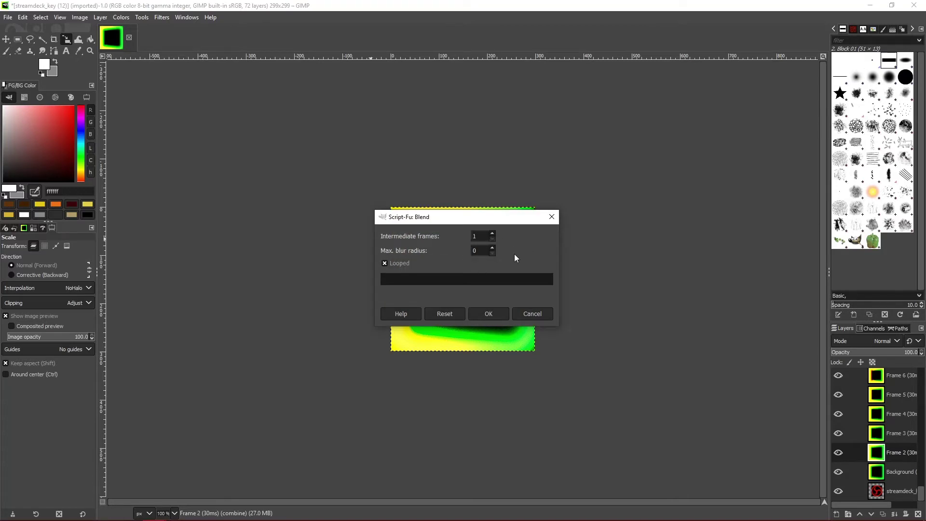
left_click(384, 264)
left_click(491, 317)
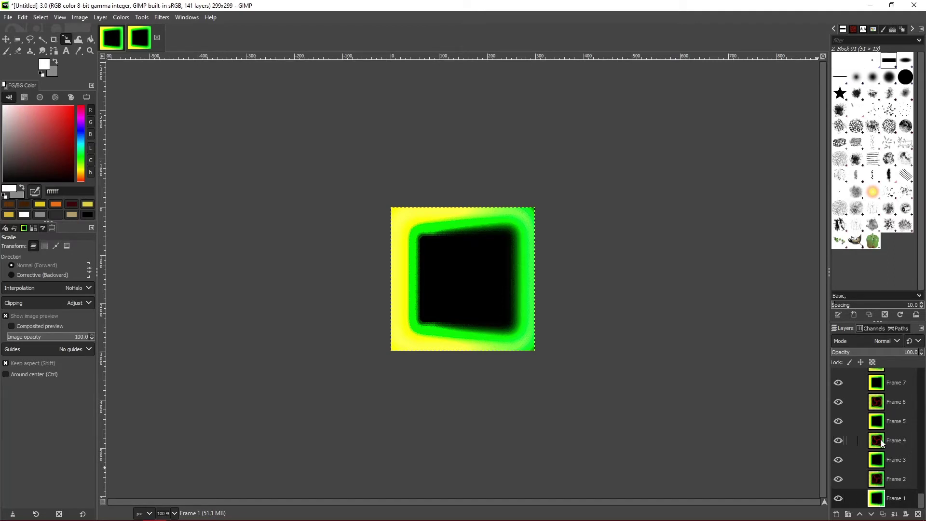
scroll(885, 440, "up", 6)
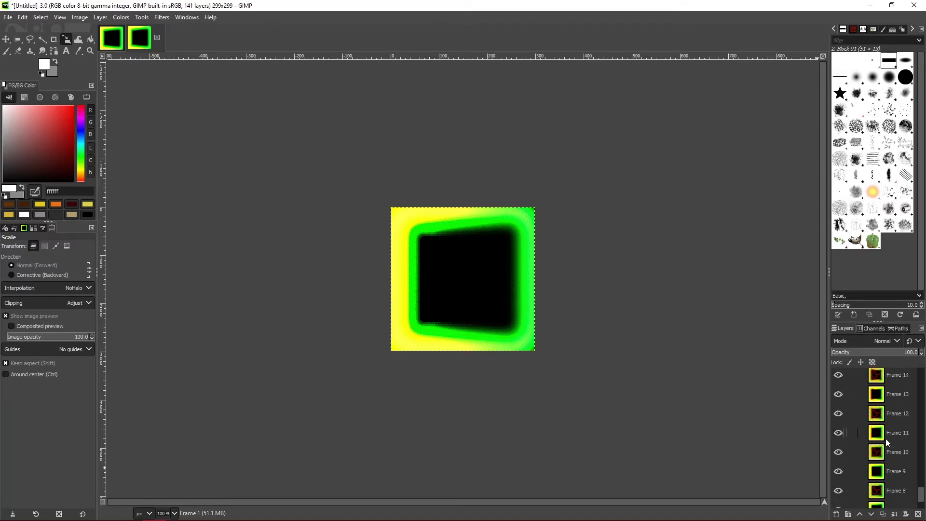
scroll(884, 429, "down", 6)
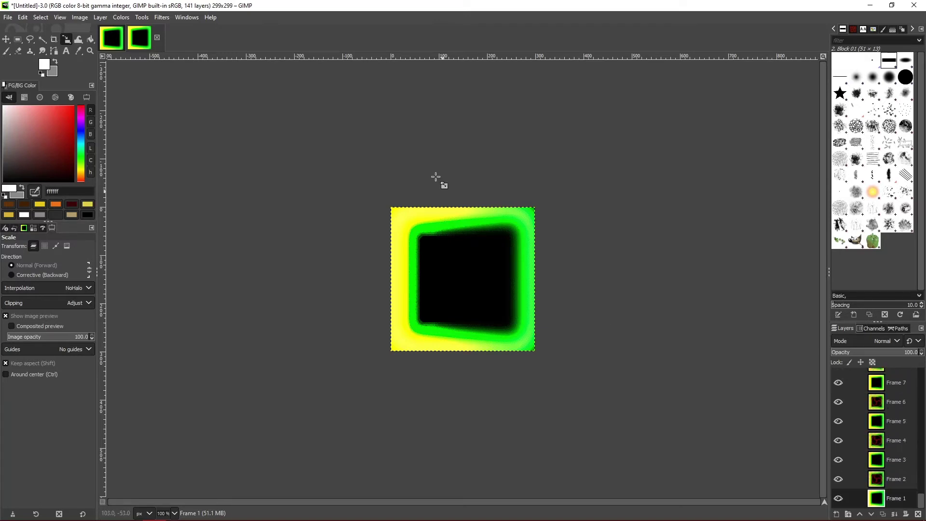
left_click(162, 18)
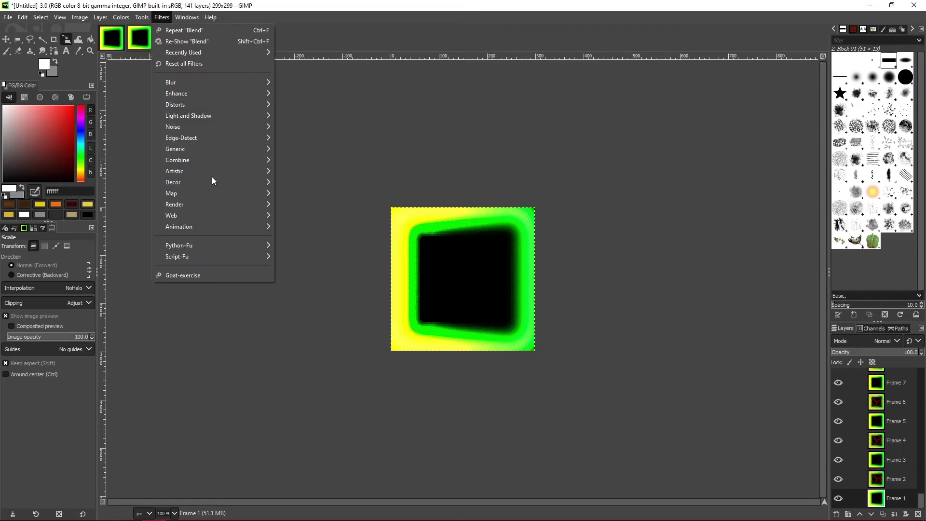
mouse_move(216, 228)
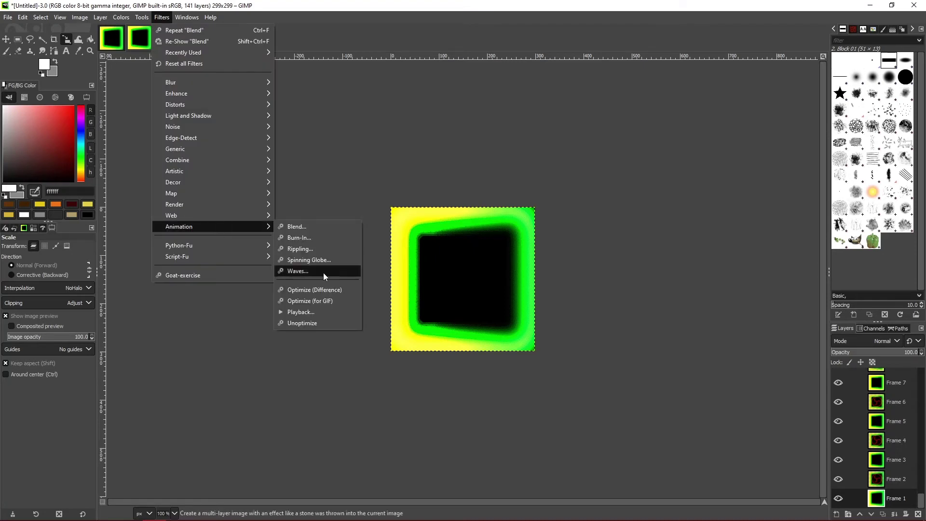
left_click(295, 313)
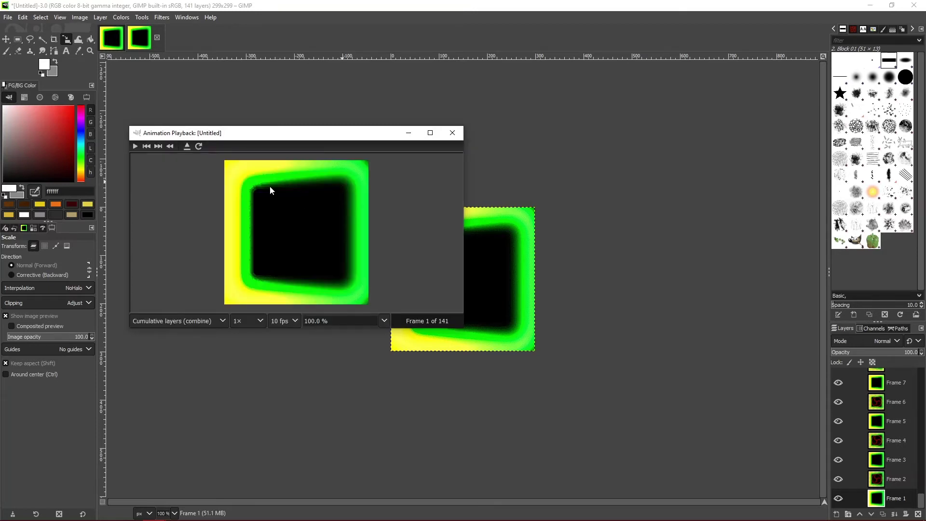
left_click(136, 146)
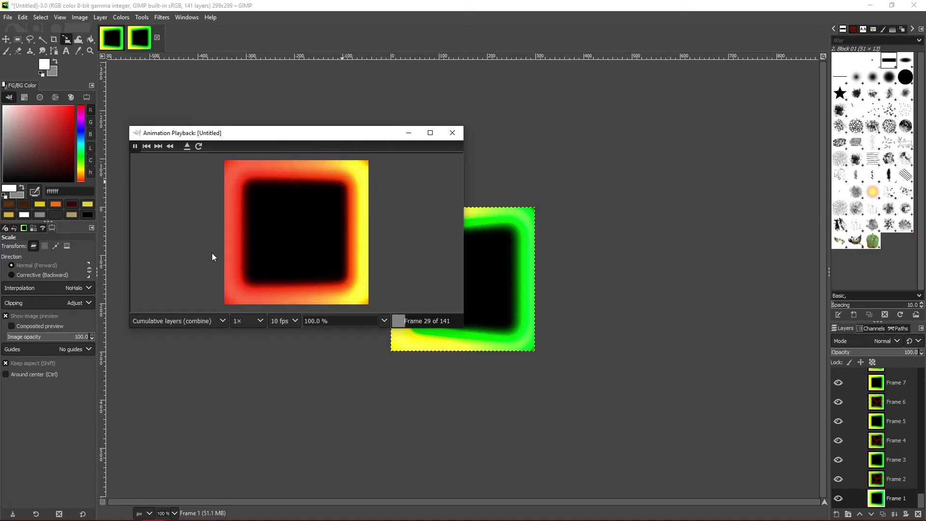
left_click(453, 135)
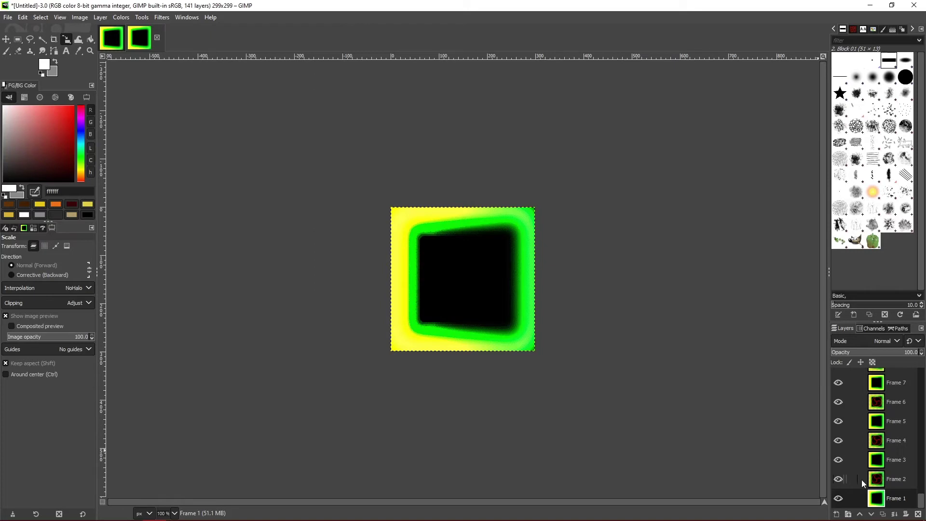
- Delete the Frame 141 layer at the top of the layer stack
scroll(863, 475, "up", 3)
scroll(870, 456, "up", 12)
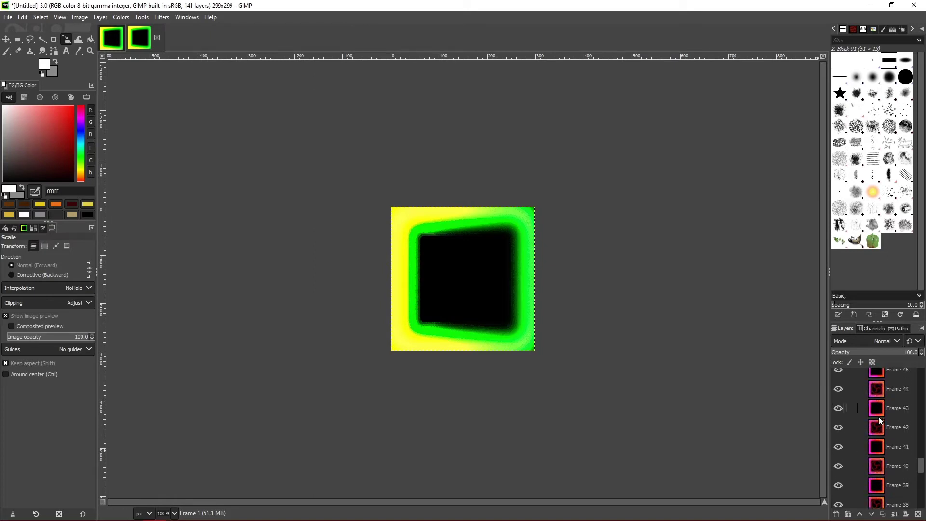
scroll(878, 410, "up", 11)
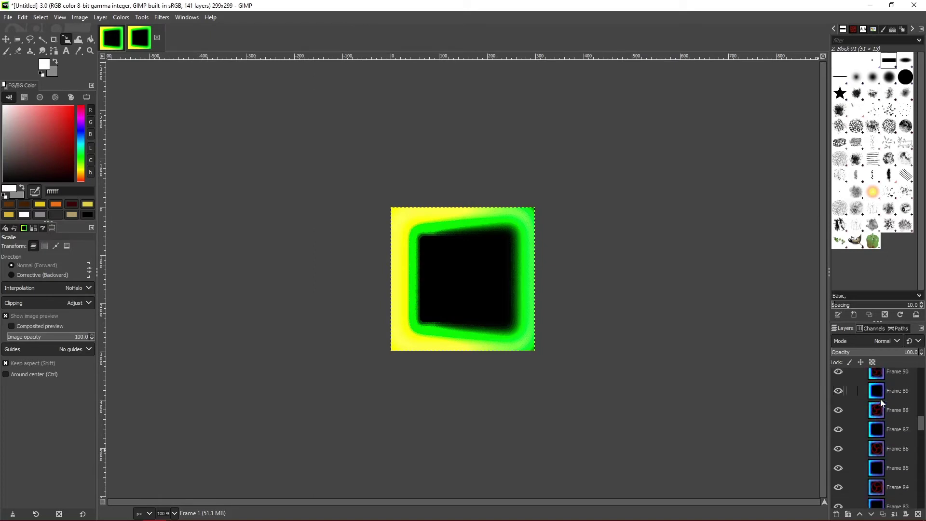
left_click_drag(920, 429, 919, 377)
left_click(877, 377)
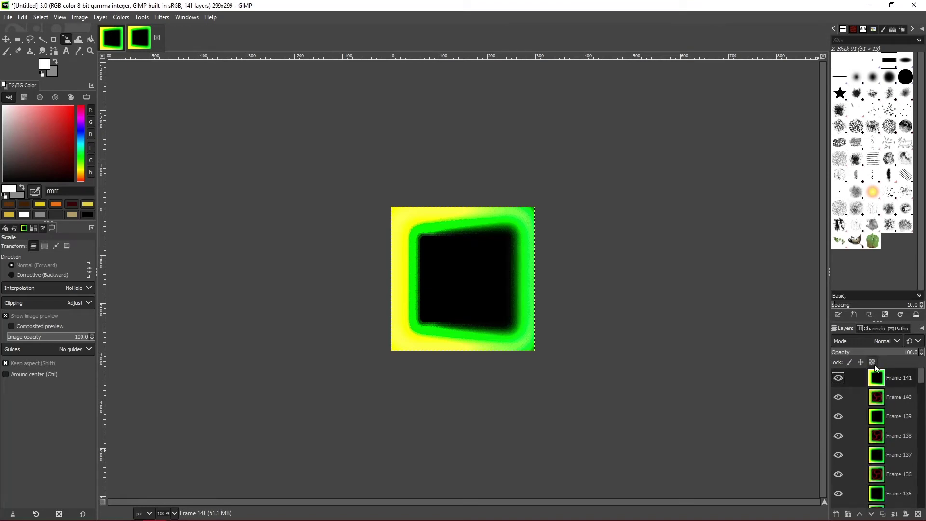
right_click(898, 379)
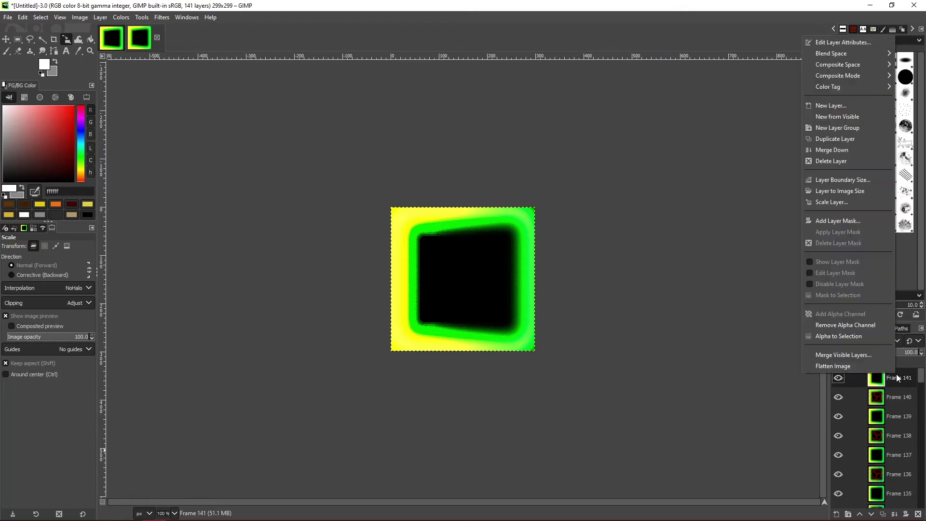
left_click(842, 163)
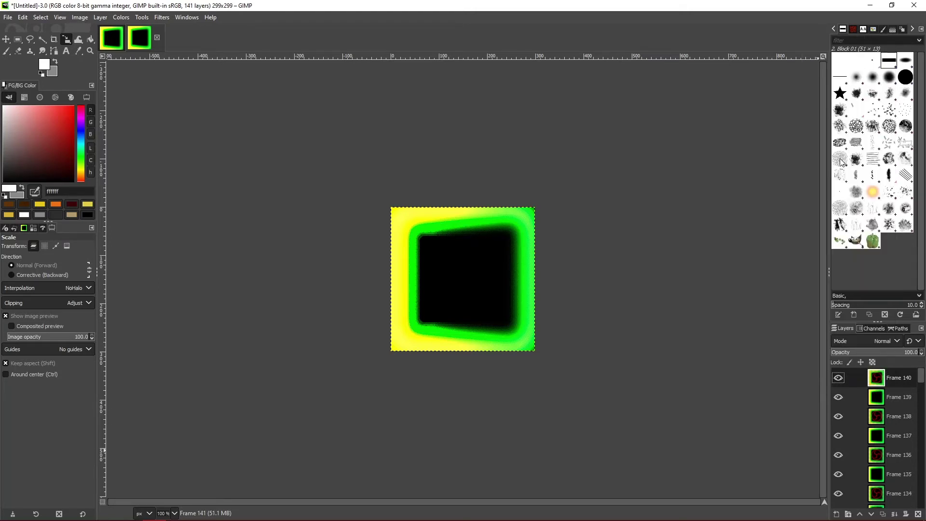
- Cut out the odd-numbered frame layers from Frame 139 down to Frame 113
left_click(892, 396)
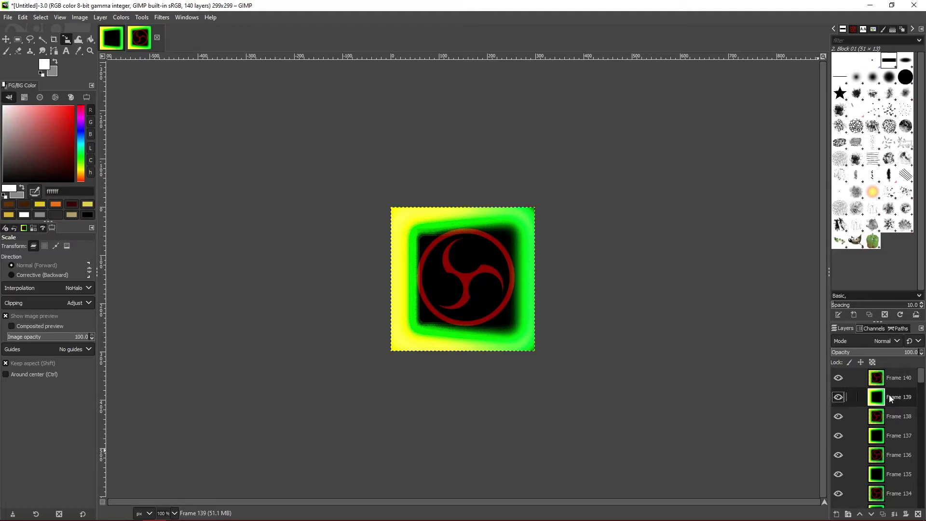
key("ctrl+x")
left_click(890, 418)
key("ctrl+x")
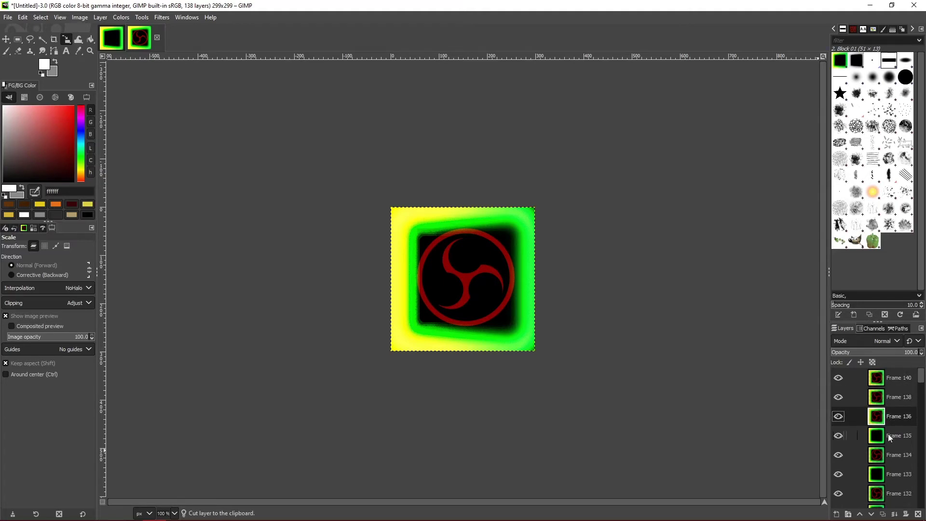
left_click(887, 438)
key("ctrl+x")
left_click(887, 453)
key("ctrl+x")
left_click(887, 452)
key("ctrl+x")
left_click(890, 476)
key("ctrl+x")
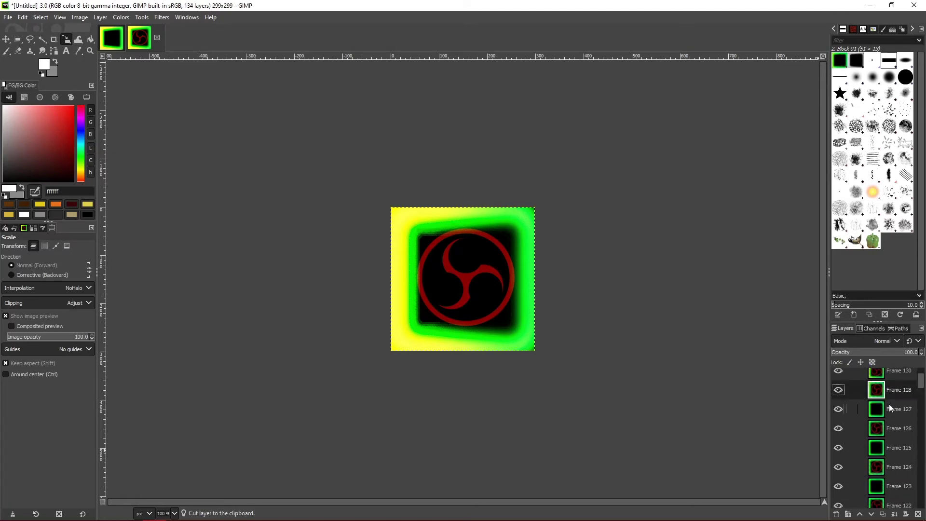
left_click(890, 410)
key("ctrl+x")
left_click(892, 425)
key("ctrl+x")
left_click(895, 445)
key("ctrl+x")
left_click(890, 464)
key("ctrl+x")
left_click(885, 427)
key("ctrl+x")
left_click(890, 442)
key("ctrl+x")
left_click(888, 462)
key("ctrl+x")
left_click(886, 482)
key("ctrl+x")
- Cut out the odd frame layers from Frame 111 down to Frame 101
scroll(886, 482, "down", 1)
left_click(888, 481)
key("ctrl+x")
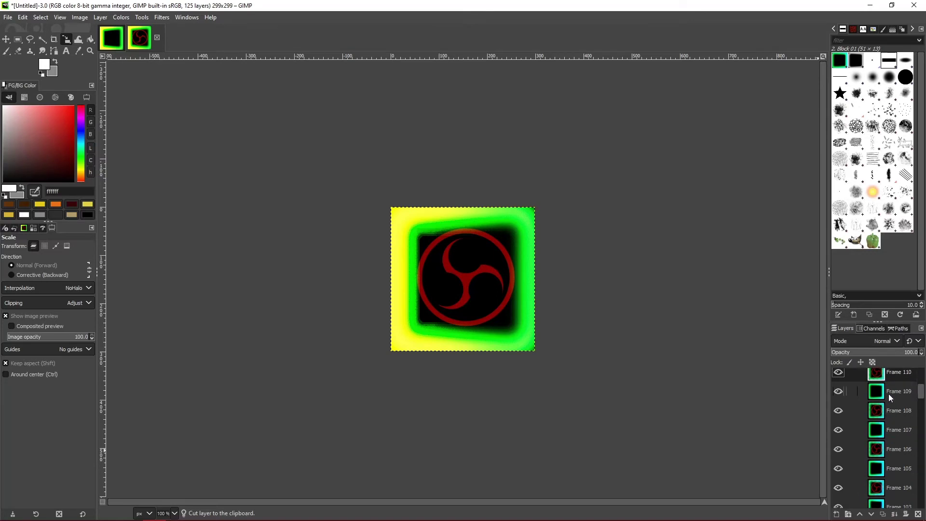
left_click(888, 392)
key("ctrl+x")
left_click(888, 415)
key("ctrl+x")
left_click(888, 433)
key("ctrl+x")
left_click(887, 449)
key("ctrl+x")
left_click(887, 465)
key("ctrl+x")
- Remove the odd frame layers from Frame 99 down to Frame 71
scroll(883, 434, "down", 4)
left_click(885, 405)
key("ctrl+x")
left_click(884, 424)
key("ctrl+x")
left_click(882, 442)
key("ctrl+x")
left_click(882, 456)
key("ctrl+x")
left_click(883, 436)
key("ctrl+x")
left_click(887, 400)
key("ctrl+x")
left_click(885, 413)
key("ctrl+x")
left_click(884, 437)
key("ctrl+x")
left_click(882, 450)
key("ctrl+x")
left_click(885, 429)
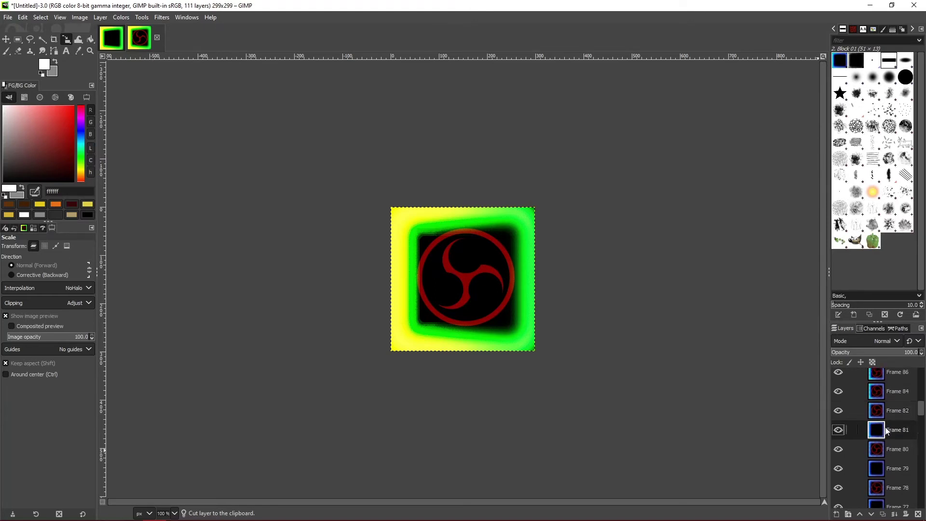
key("ctrl+x")
left_click(882, 449)
key("ctrl+x")
left_click(882, 406)
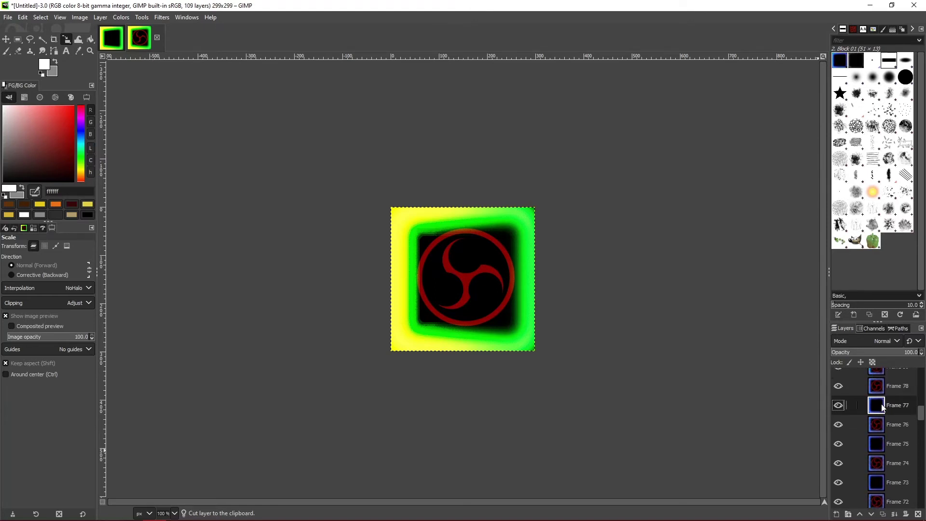
key("ctrl+x")
left_click(886, 428)
key("ctrl+x")
left_click(878, 441)
key("ctrl+x")
left_click(878, 464)
key("ctrl+x")
- Remove the odd frame layers from Frame 69 down to Frame 57
left_click(878, 407)
key("ctrl+x")
left_click(881, 426)
key("ctrl+x")
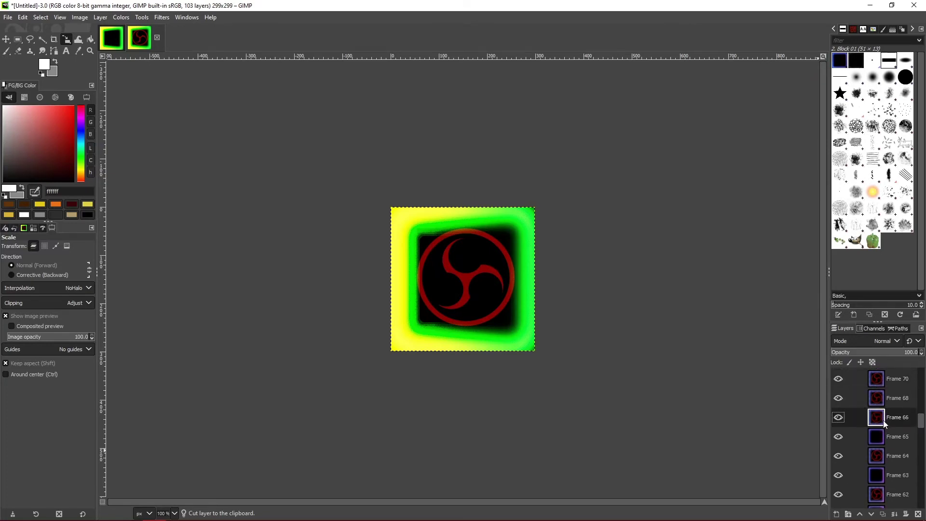
left_click(881, 431)
key("ctrl+x")
left_click(886, 412)
key("ctrl+x")
left_click(884, 434)
key("ctrl+x")
left_click(881, 452)
key("ctrl+x")
left_click(880, 473)
key("ctrl+x")
- Remove the odd frame layers from Frame 55 down to Frame 27
scroll(883, 454, "down", 3)
left_click(885, 409)
key("ctrl+x")
left_click(884, 409)
left_click(884, 434)
key("ctrl+x")
left_click(882, 449)
key("ctrl+x")
left_click(879, 467)
key("ctrl+x")
left_click(877, 424)
key("ctrl+x")
left_click(882, 437)
key("ctrl+x")
left_click(880, 450)
key("ctrl+x")
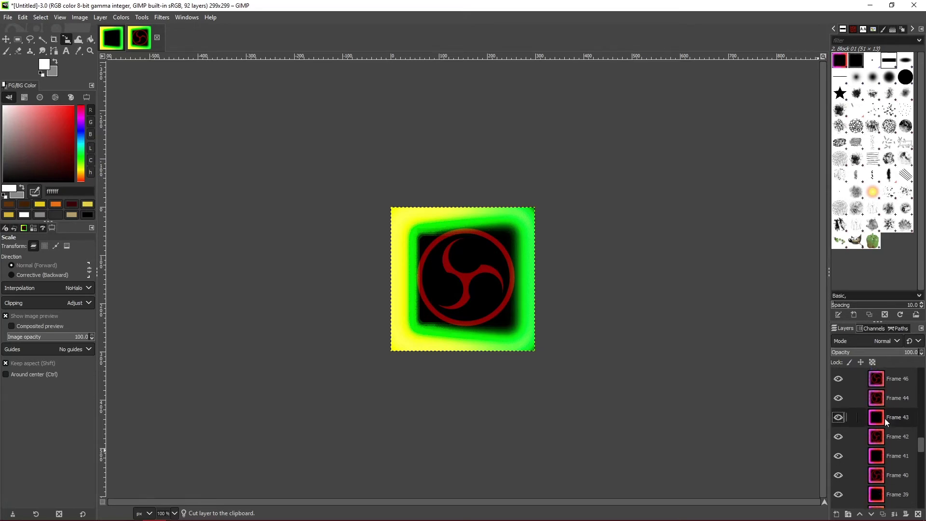
left_click(884, 434)
key("ctrl+x")
left_click(878, 454)
key("ctrl+x")
left_click(876, 462)
key("ctrl+x")
left_click(887, 410)
key("ctrl+x")
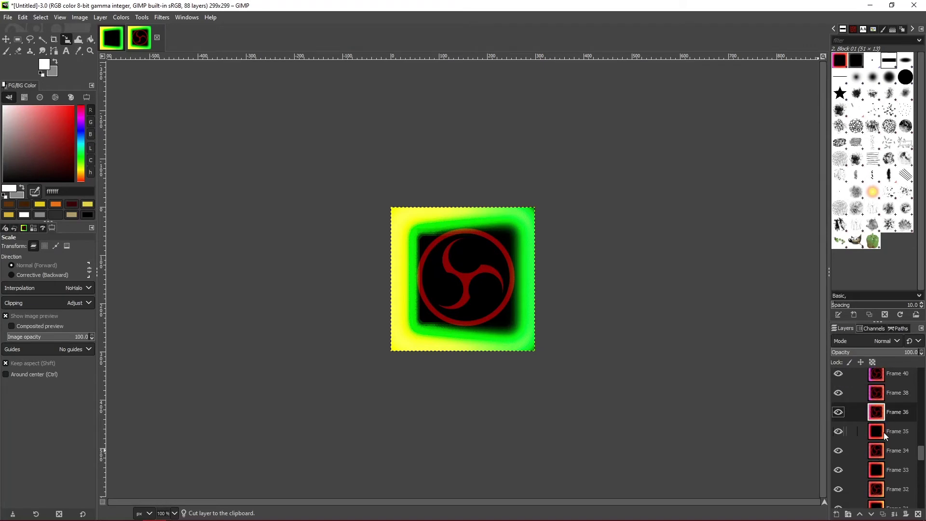
left_click(884, 430)
left_click(886, 450)
key("ctrl+x")
left_click(886, 469)
key("ctrl+x")
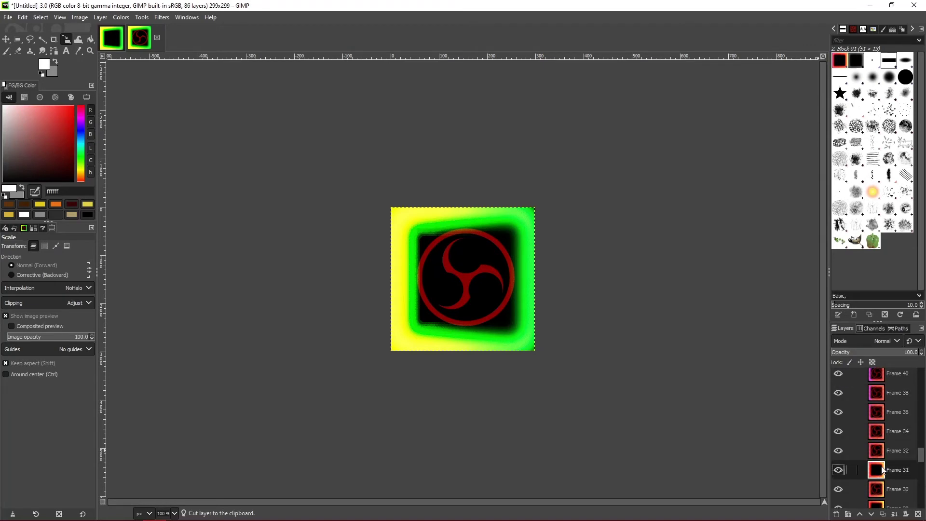
left_click(884, 489)
key("ctrl+x")
left_click(882, 444)
key("ctrl+x")
- Remove the last odd frame layers, Frame 25 down to Frame 3, leaving 70 layers
scroll(883, 444, "down", 2)
left_click(886, 423)
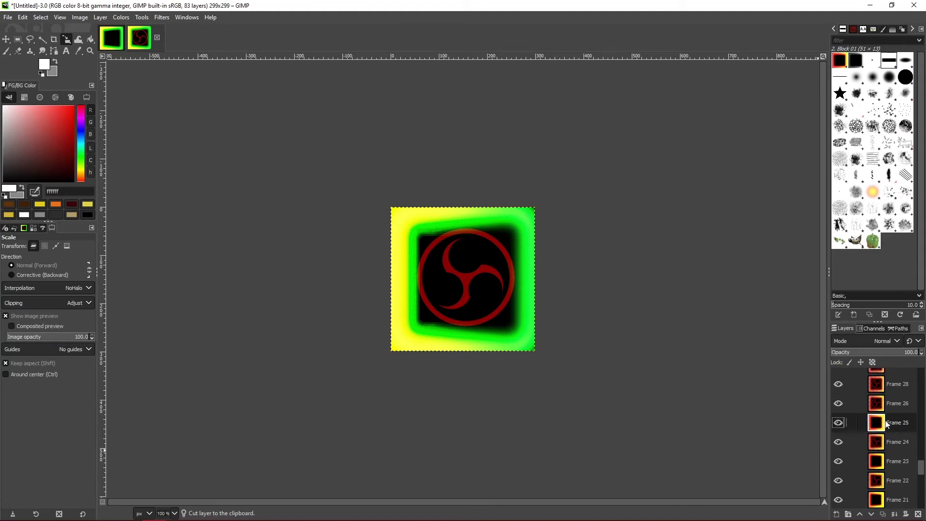
key("ctrl+x")
left_click(886, 441)
key("ctrl+x")
left_click(885, 451)
key("ctrl+x")
key("ctrl+x")
scroll(886, 378, "down", 5)
left_click(887, 378)
key("ctrl+x")
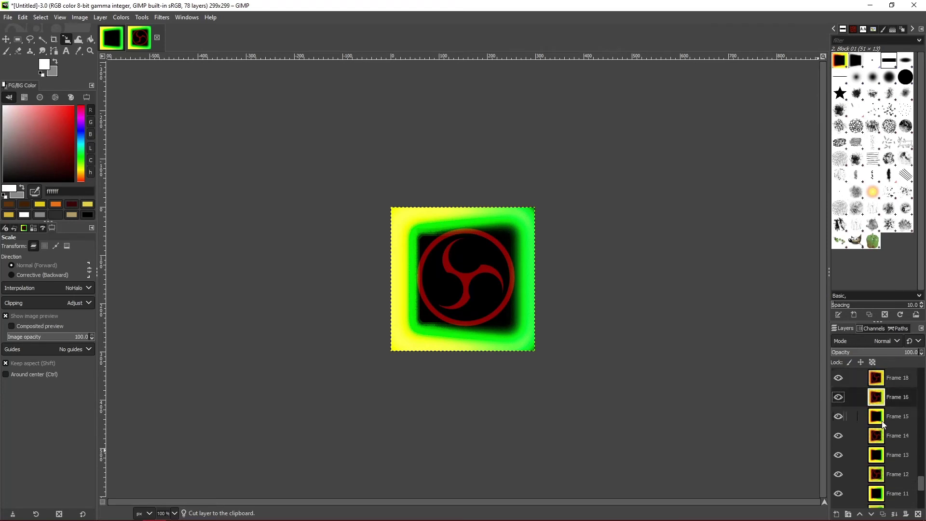
left_click(883, 423)
key("ctrl+x")
left_click(885, 437)
key("ctrl+x")
left_click(884, 450)
key("ctrl+x")
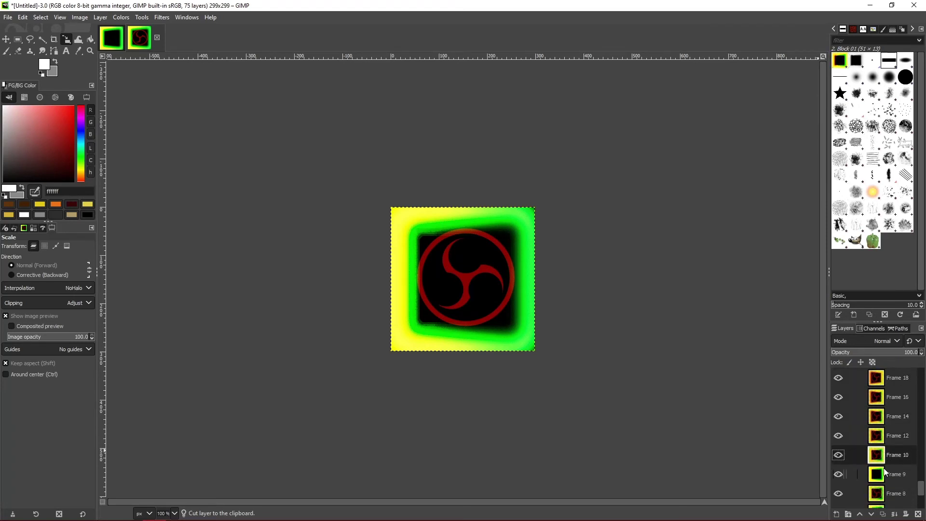
left_click(883, 473)
key("ctrl+x")
scroll(890, 405, "down", 5)
left_click(885, 384)
key("ctrl+x")
left_click(883, 421)
key("ctrl+x")
left_click(879, 461)
key("ctrl+x")
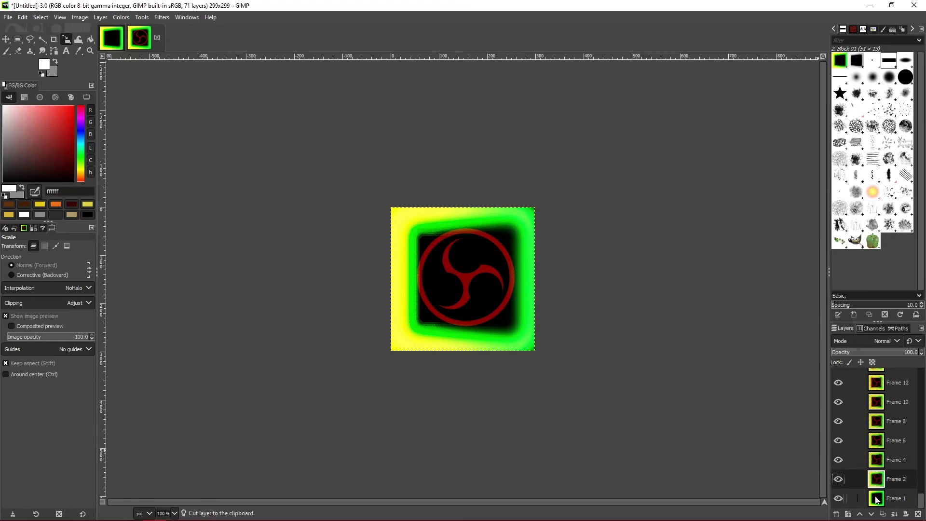
left_click(878, 498)
key("ctrl+x")
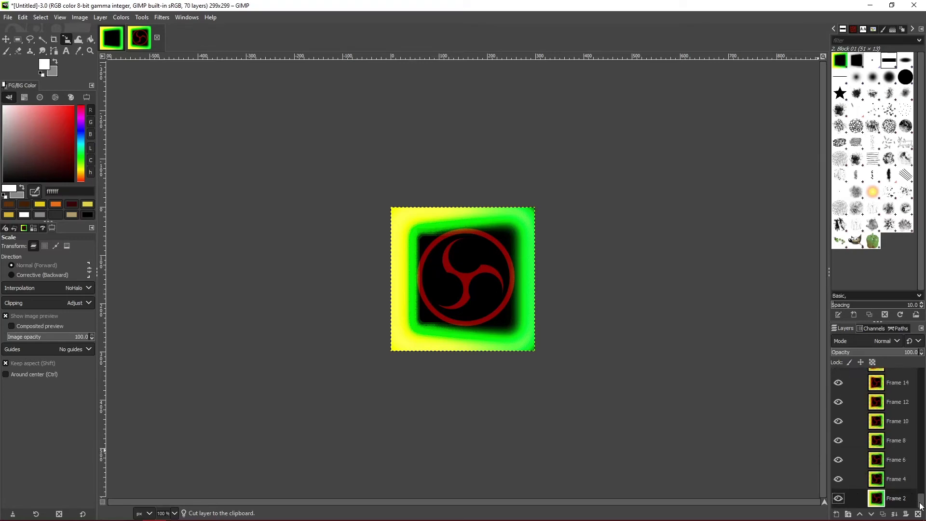
- Run Optimize (Difference) on the 70-frame animation to get a new optimized image
mouse_move(921, 507)
left_mouse_down()
mouse_move(921, 371)
mouse_move(918, 507)
left_mouse_up()
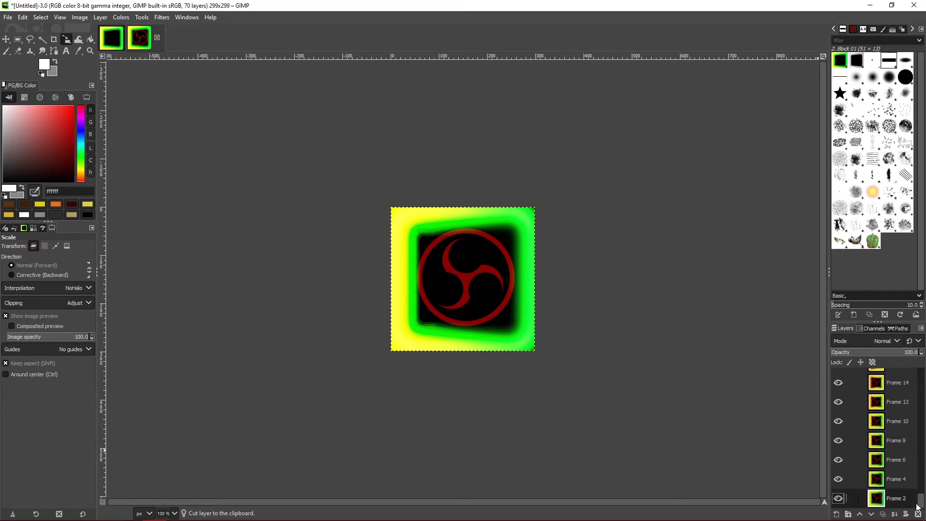
left_click(159, 16)
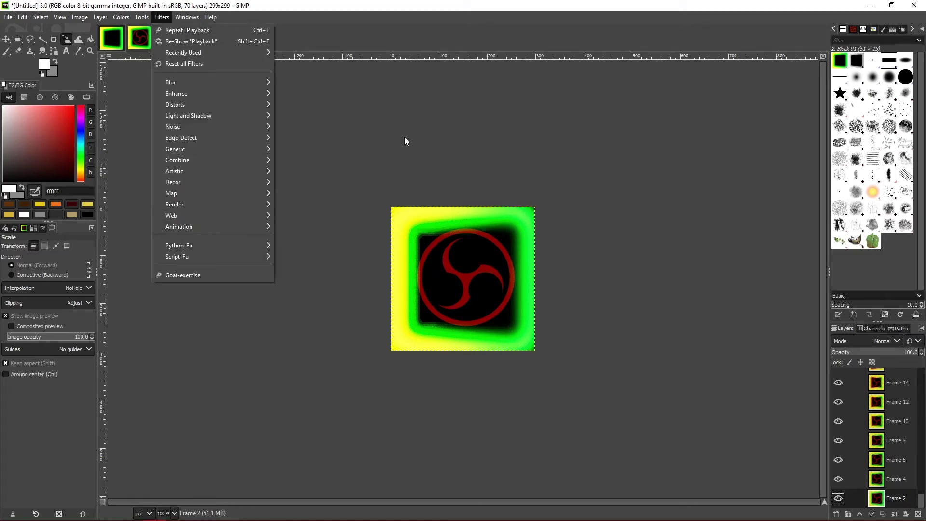
mouse_move(233, 226)
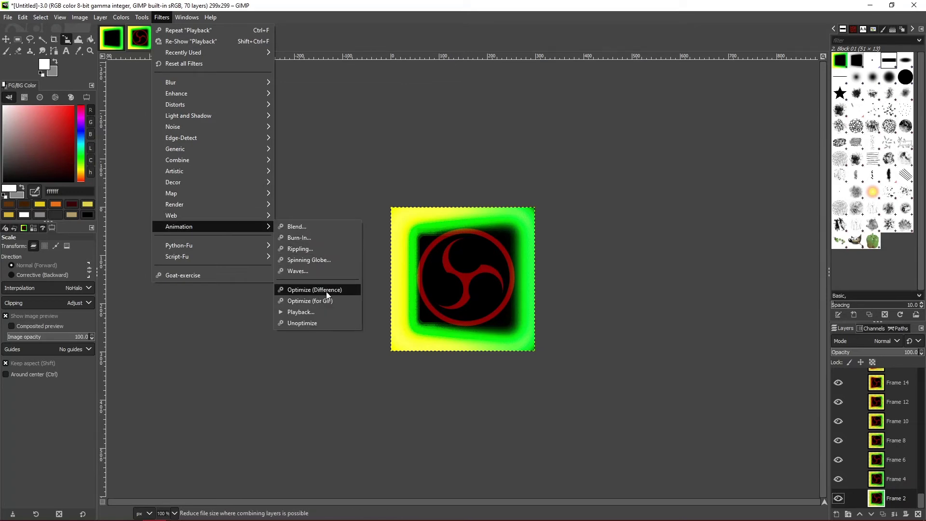
left_click(326, 291)
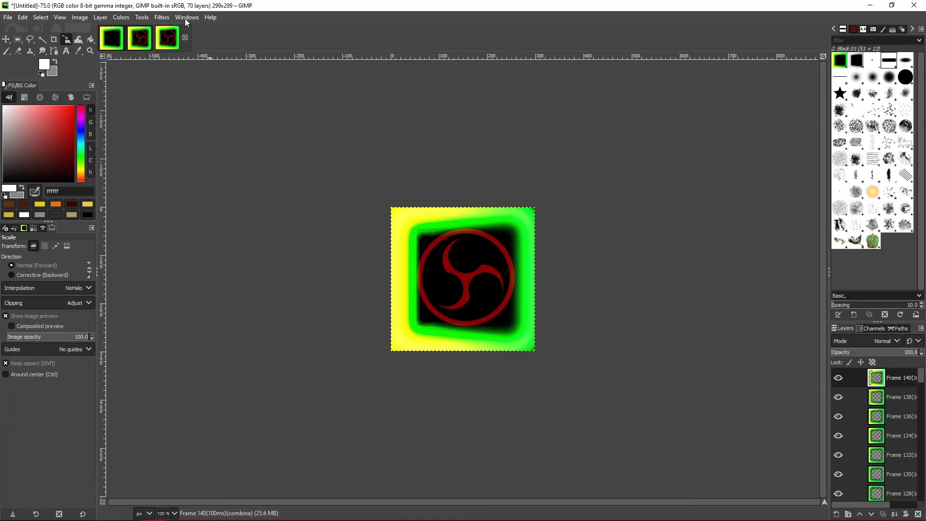
- Open Animation Playback, centre its window, and play the glow animation at 10 fps
left_click(162, 18)
mouse_move(206, 227)
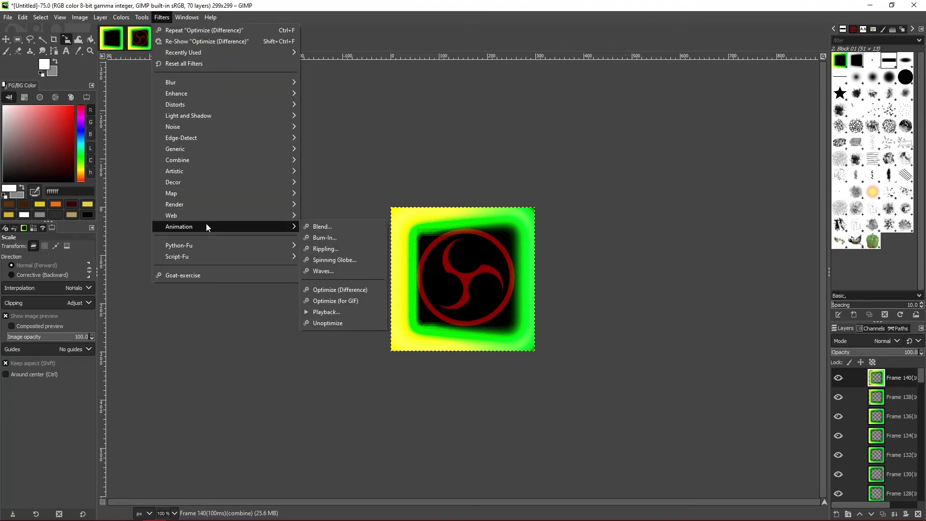
left_click(326, 311)
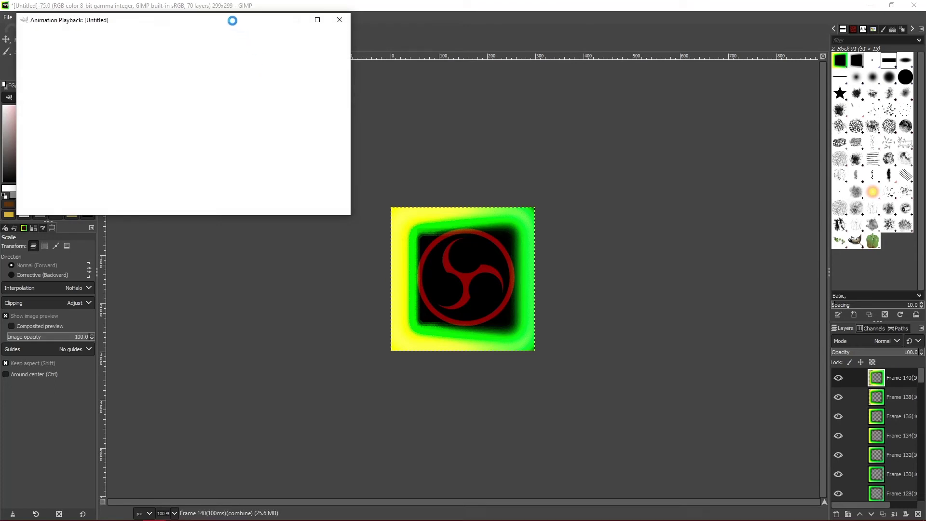
left_click_drag(222, 19, 501, 179)
left_click(302, 190)
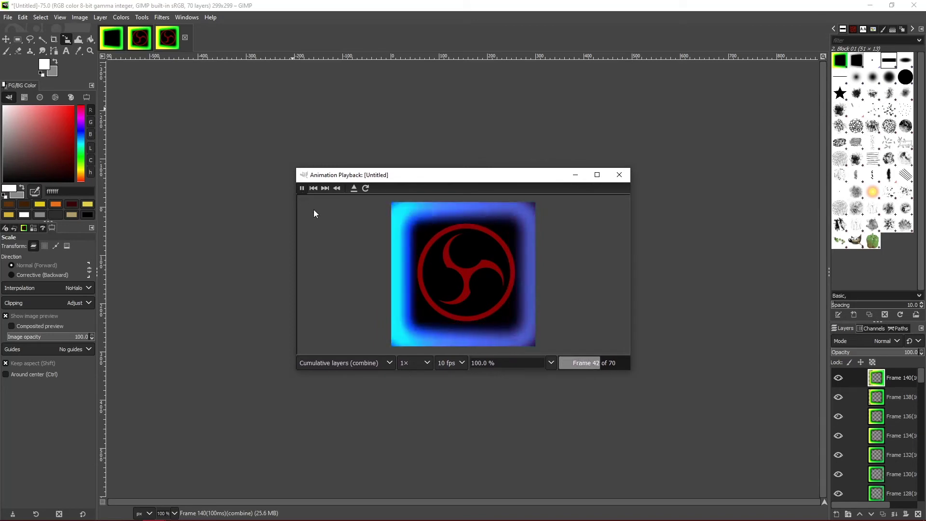
- Close the playback preview and begin Export As with the file name obsrgnred.gif
left_click(618, 174)
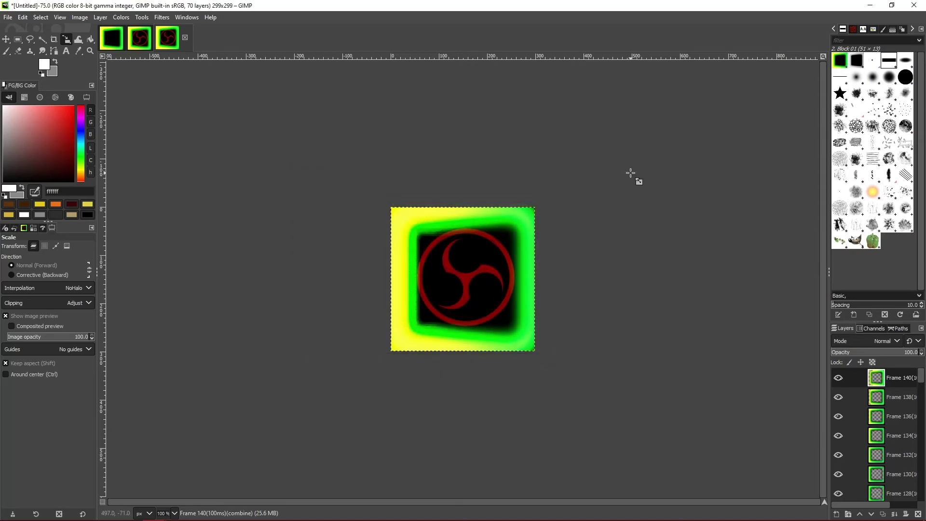
left_click(9, 18)
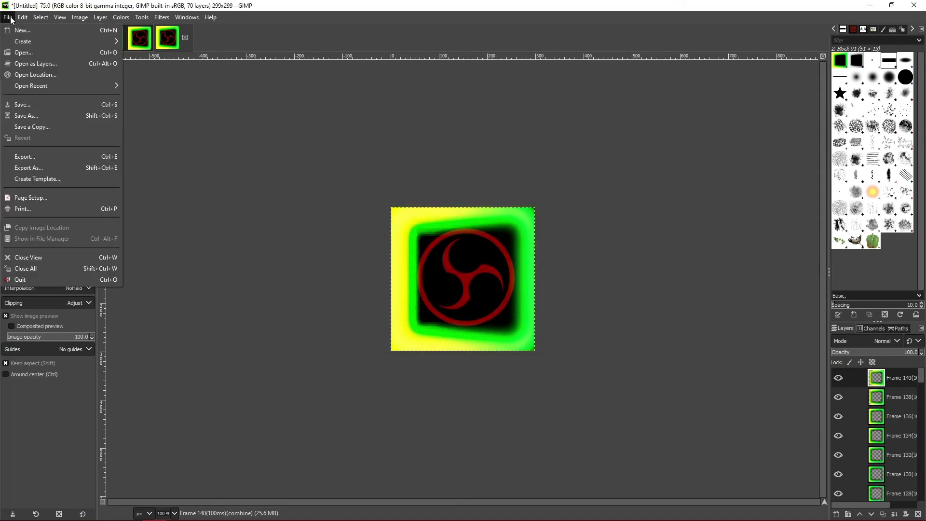
left_click(33, 167)
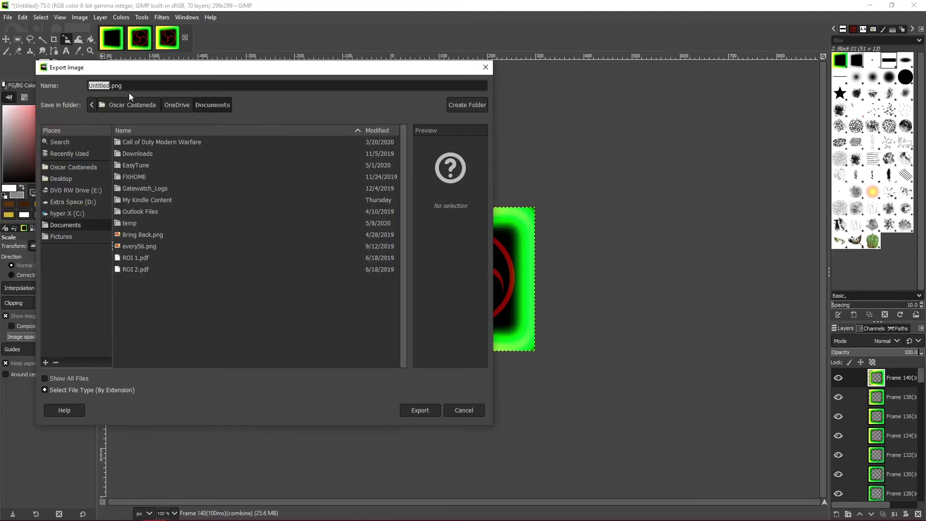
type("obs")
key("BackSpace")
key("BackSpace")
key("BackSpace")
type("gi")
- Target the Gimp Graphics folder on Extra Space (D:) and export to reach the GIF options
left_click(76, 203)
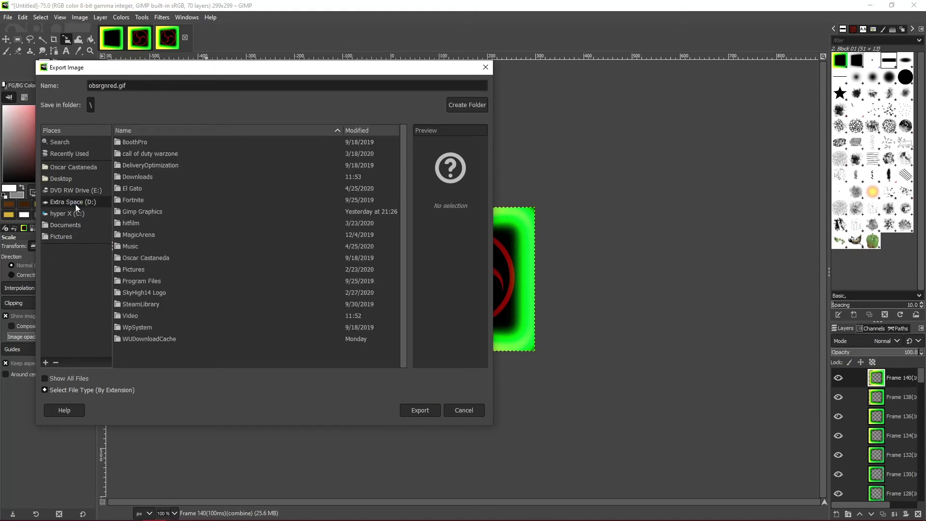
double_click(145, 212)
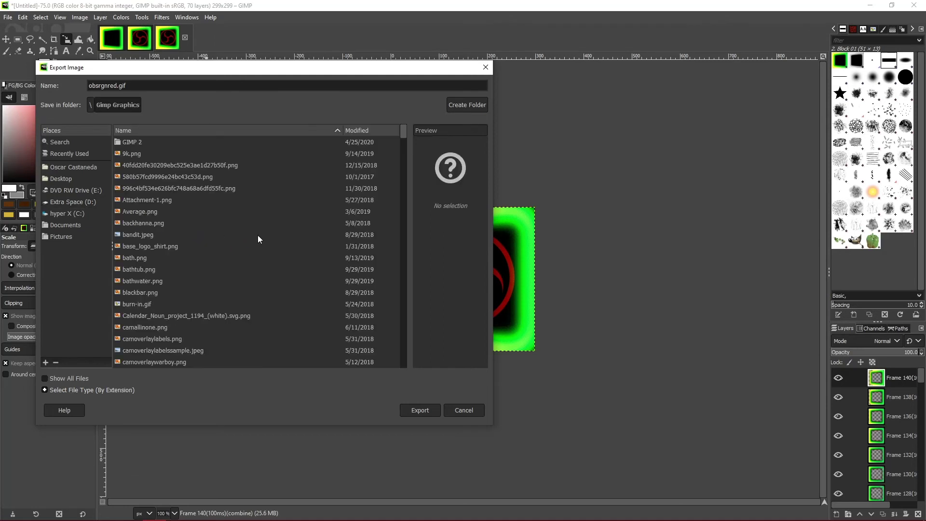
left_click(418, 414)
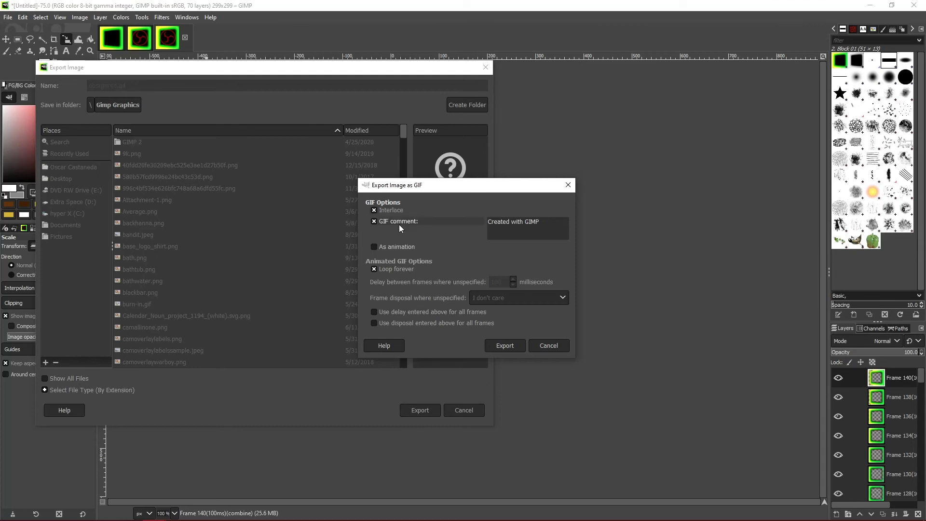
- Enable As animation and the 100 ms delay for all frames, then export the GIF
left_click(373, 247)
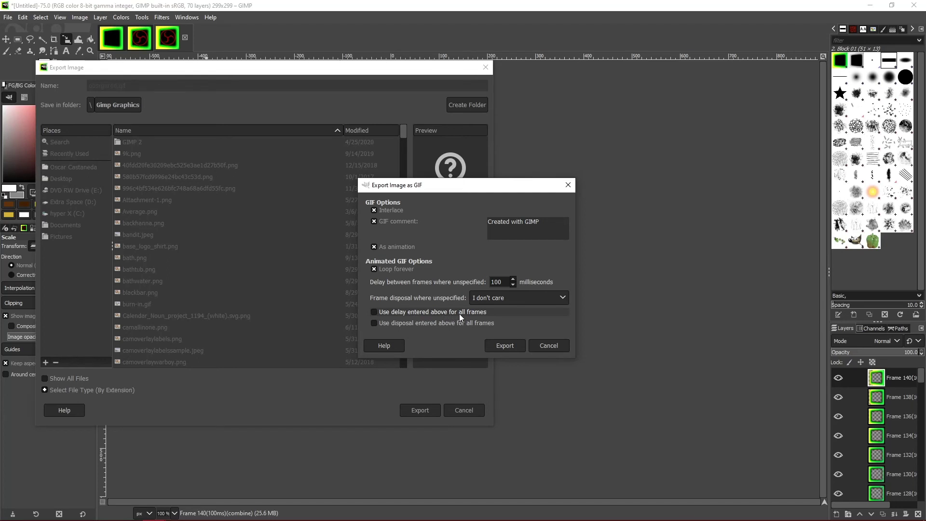
left_click(374, 312)
left_click(504, 345)
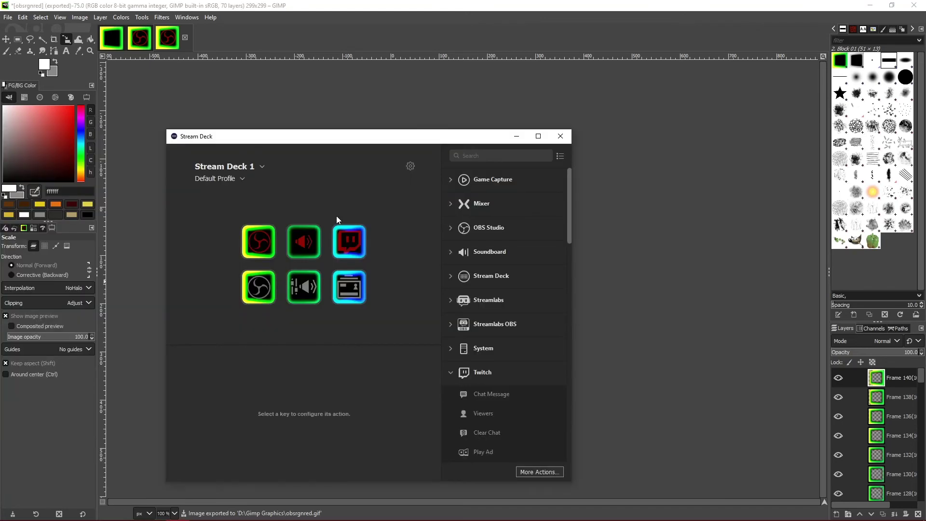
- Set the top-left OBS key's icon to obsrgnred.gif from the Gimp Graphics folder
left_click_drag(367, 137, 487, 125)
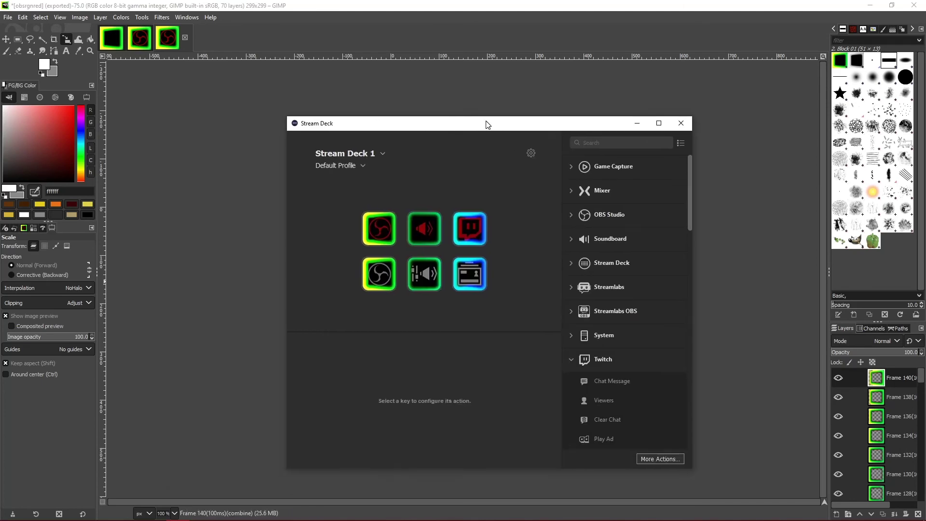
left_click(386, 232)
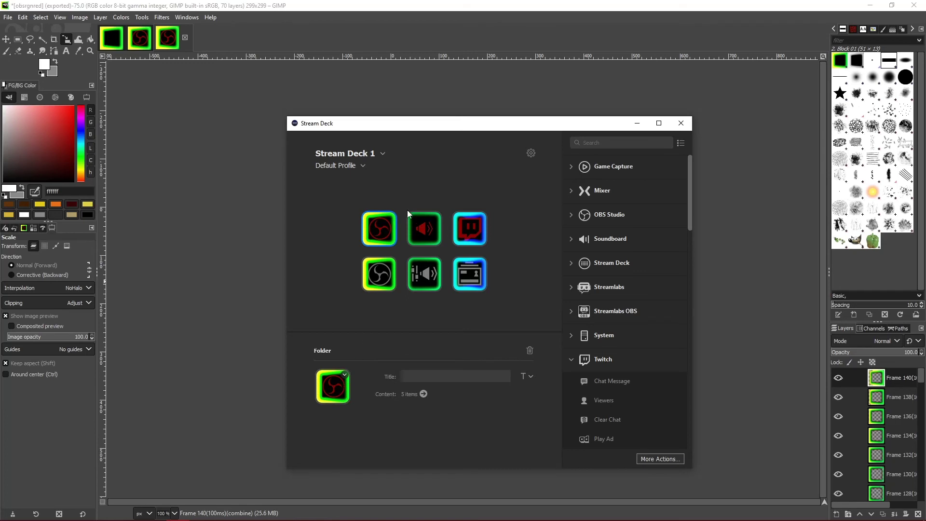
left_click(347, 375)
left_click(373, 393)
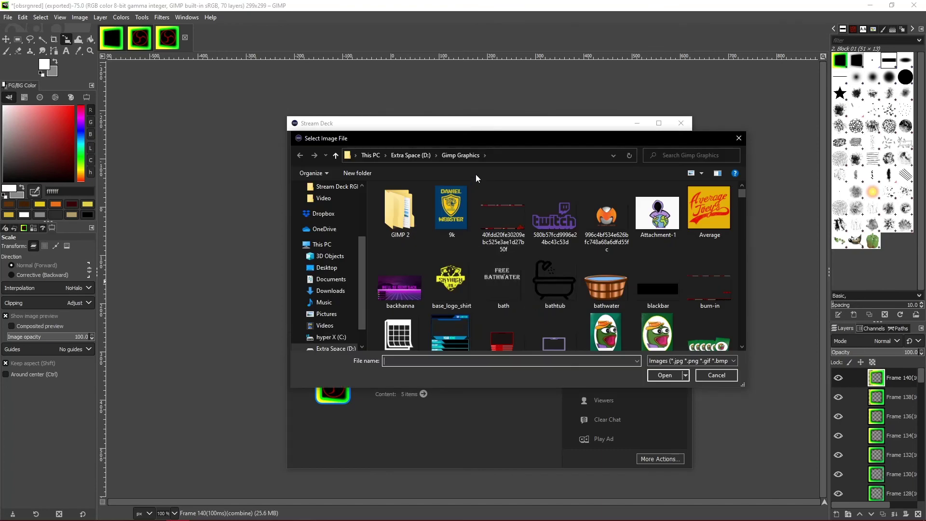
scroll(540, 250, "down", 20)
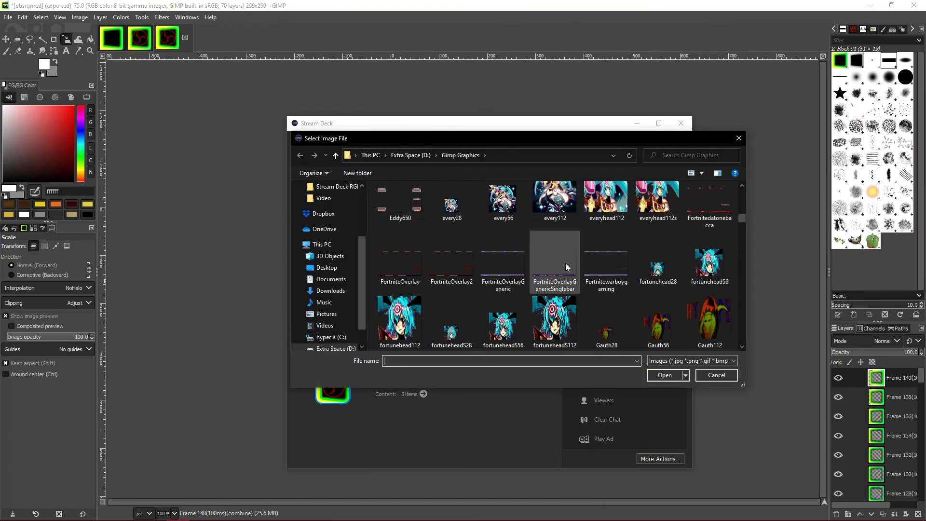
scroll(570, 265, "down", 15)
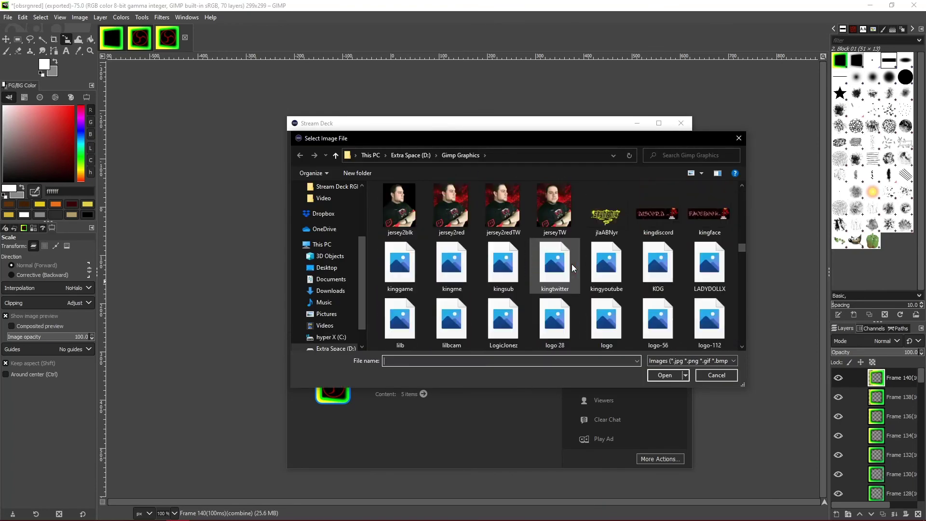
scroll(571, 264, "down", 15)
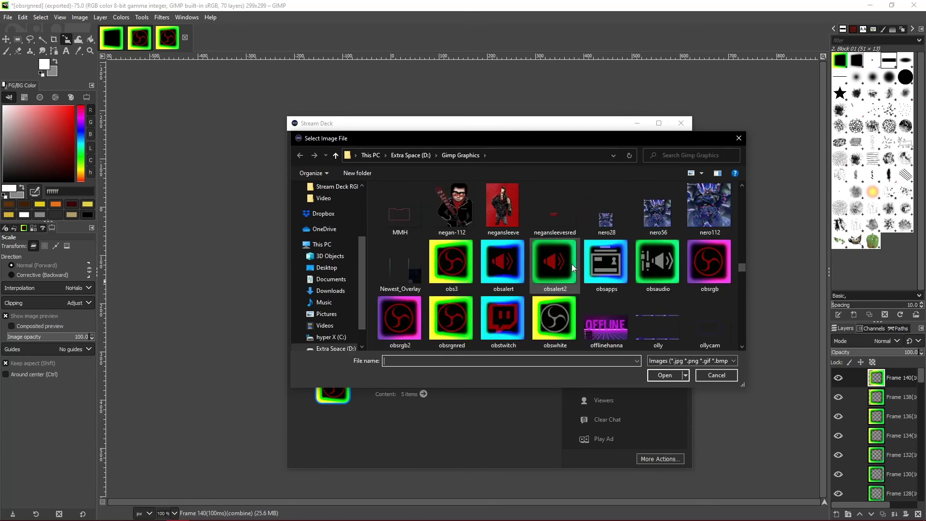
scroll(572, 266, "up", 3)
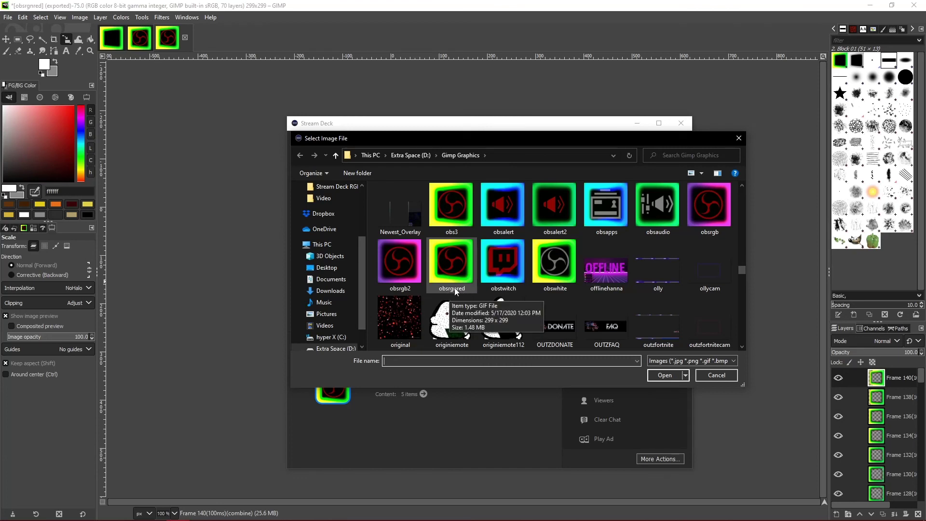
left_click(452, 266)
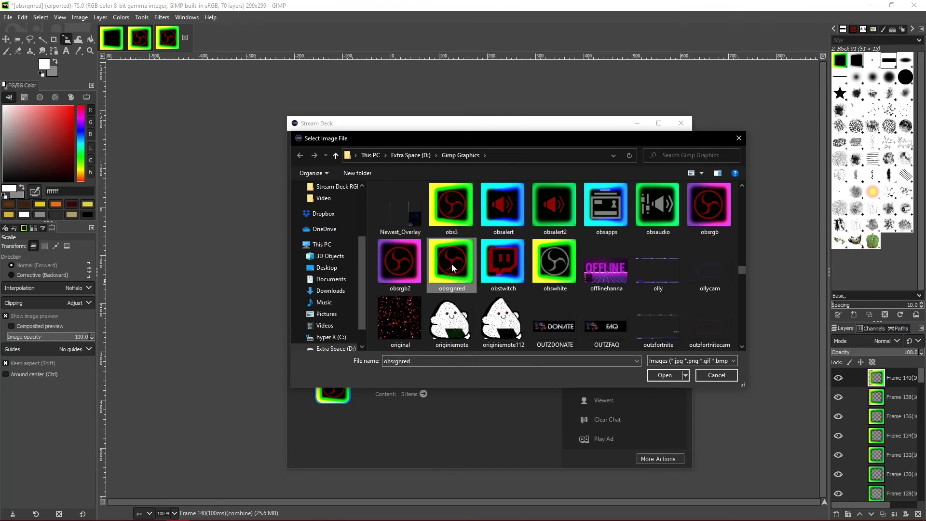
left_click(668, 378)
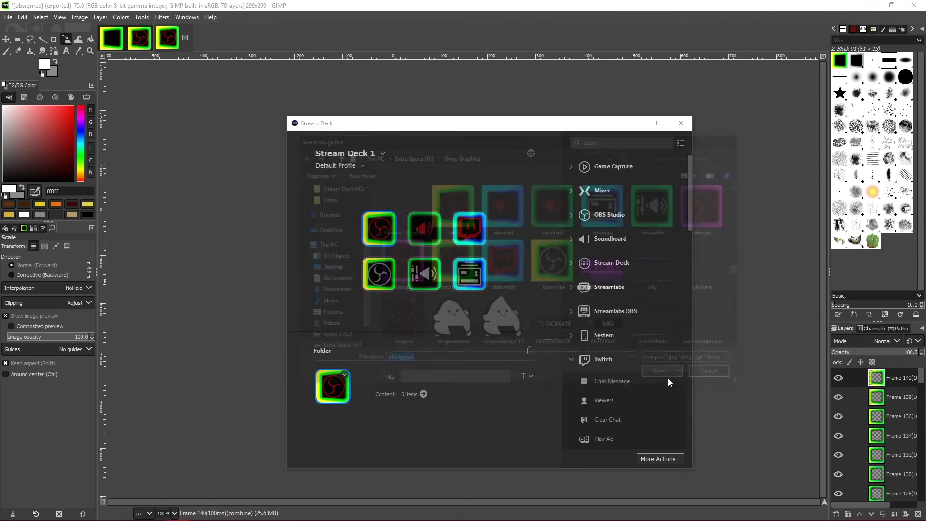
- Close Stream Deck and load instagram.com in Chrome, dismissing the download bar
left_click(686, 124)
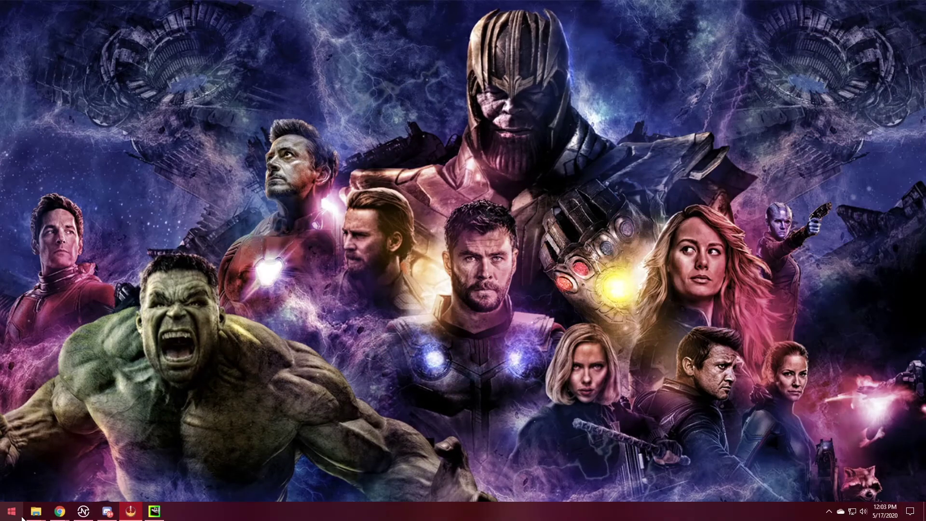
mouse_move(61, 514)
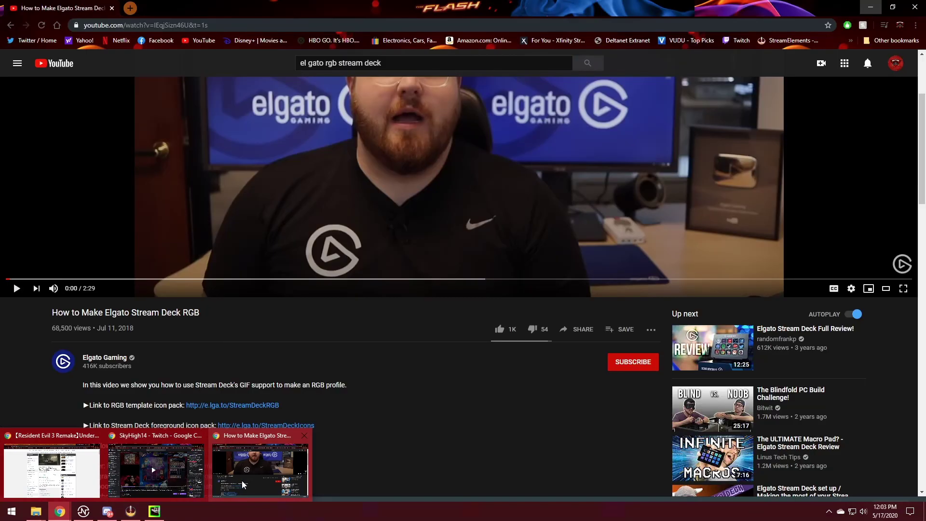
left_click(243, 484)
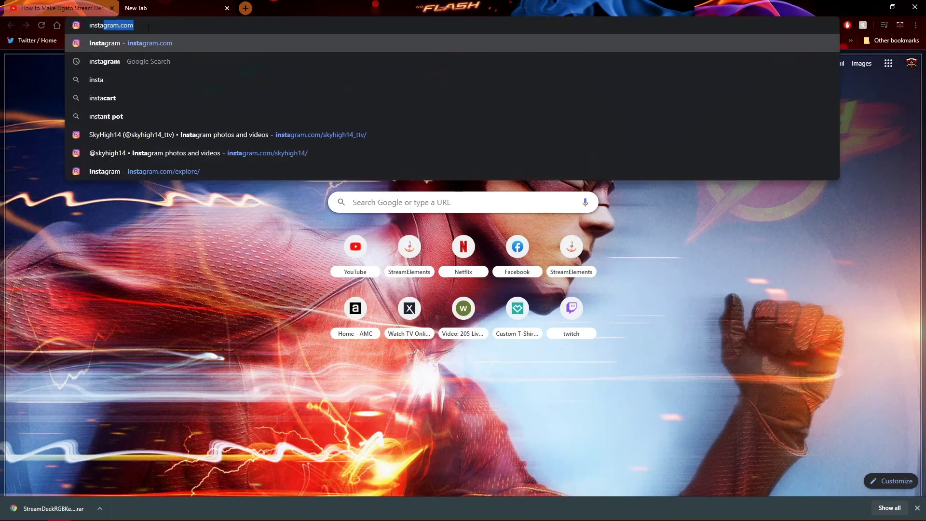
key("Return")
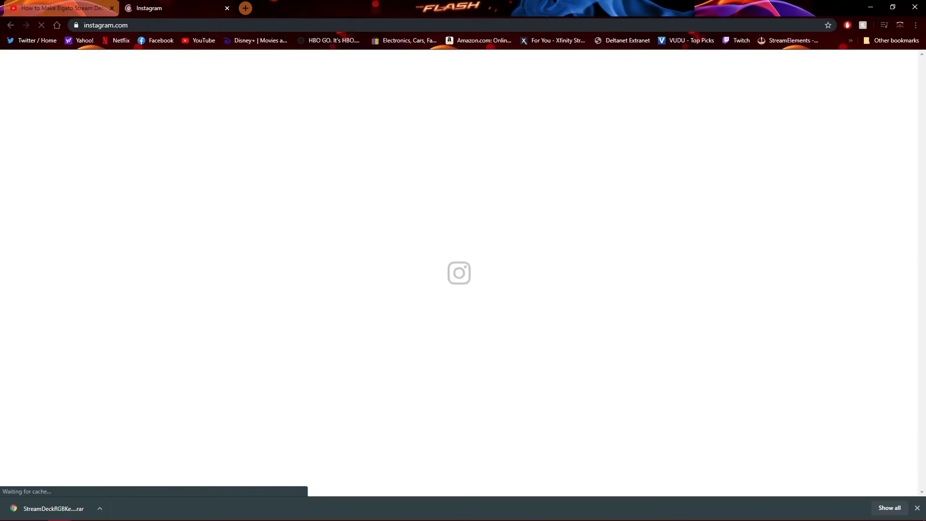
left_click(917, 508)
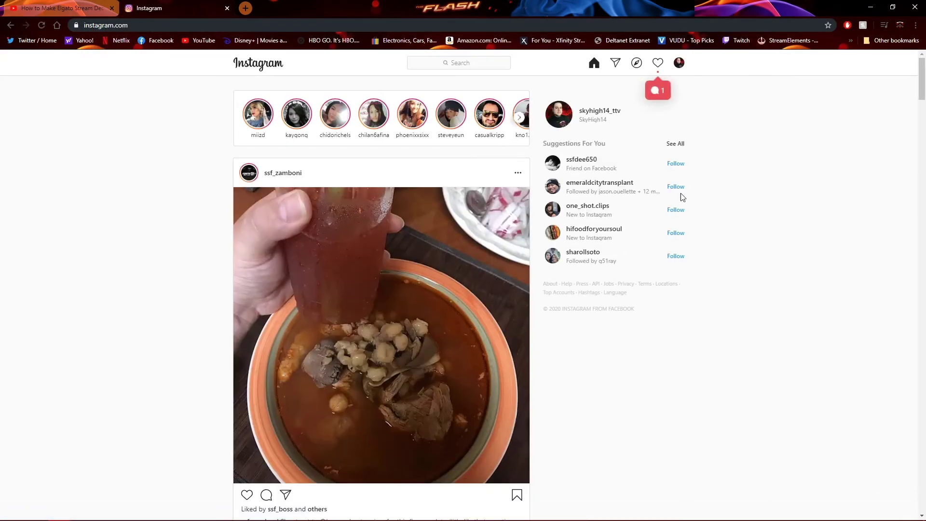
- Open your profile, view the latest Stream Deck buttons post, then close it
left_click(679, 64)
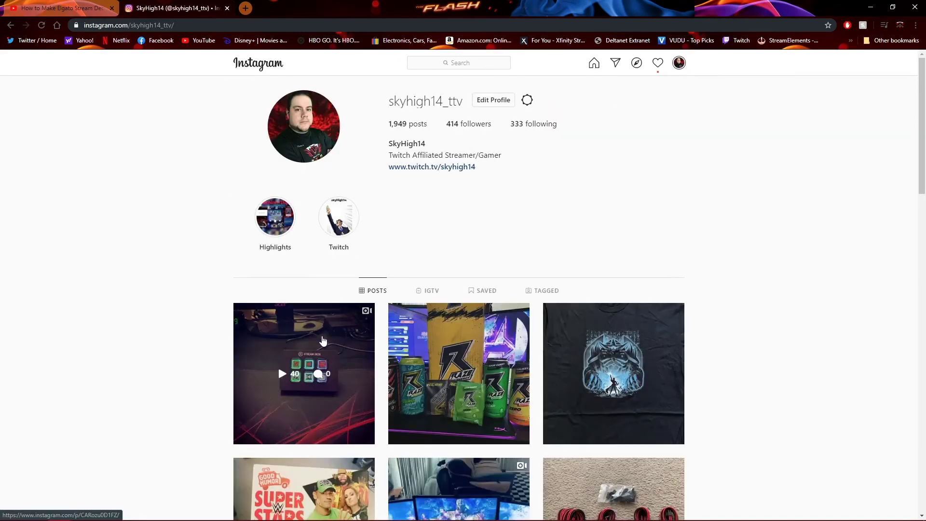
left_click(322, 341)
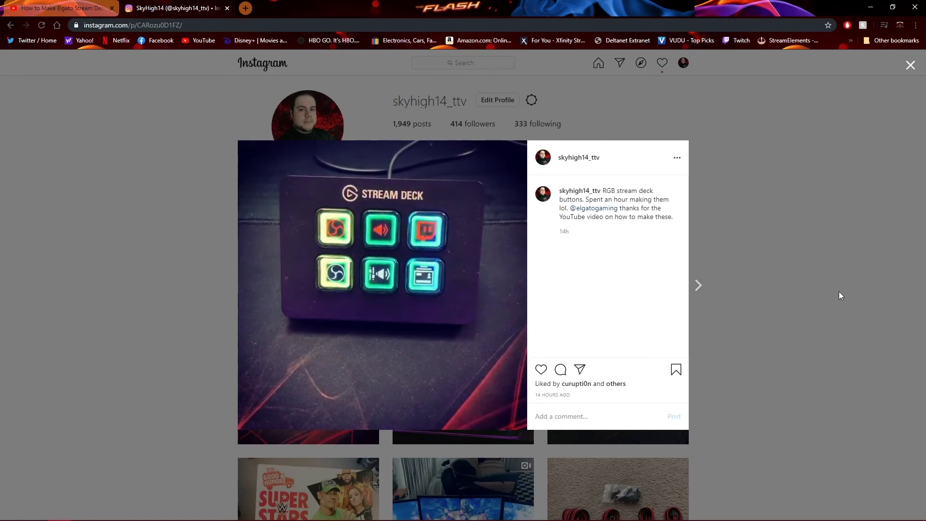
left_click(838, 291)
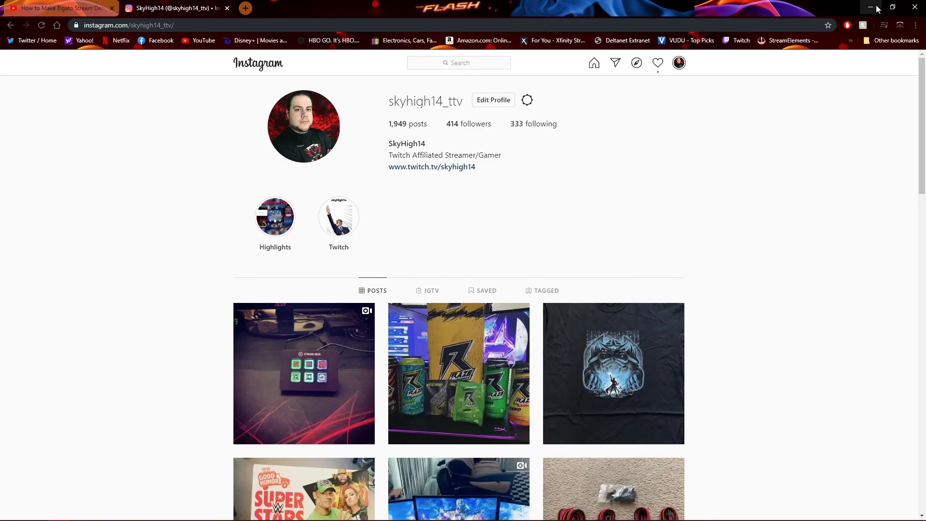